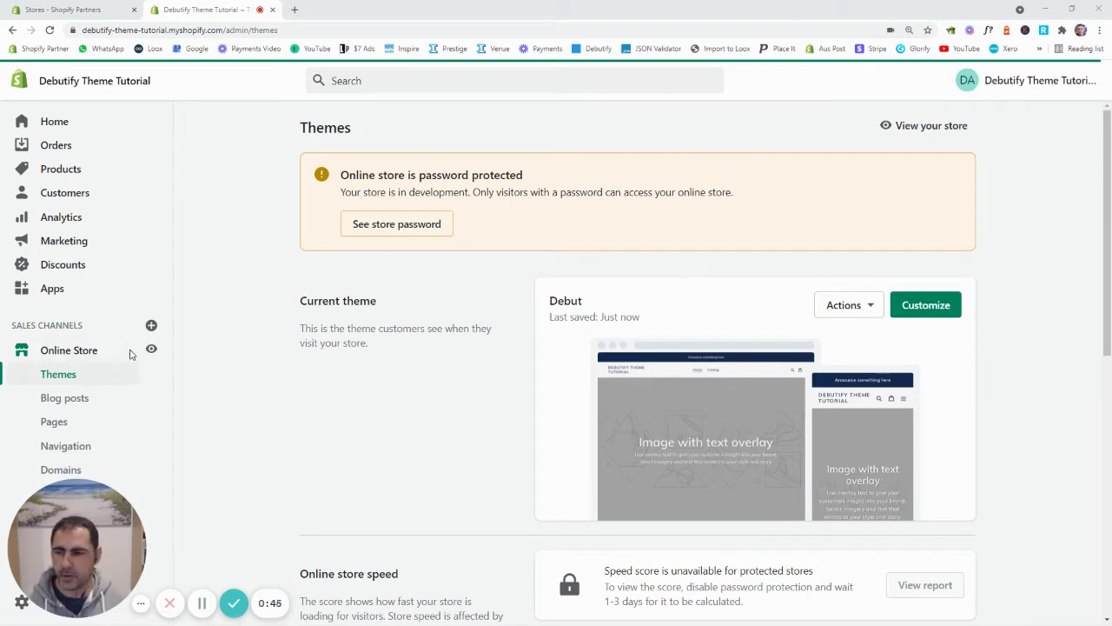
Open the Debut theme editor and switch the preview template from Home page to Checkout.
{"action": "left_click", "coordinate": [956, 315]}
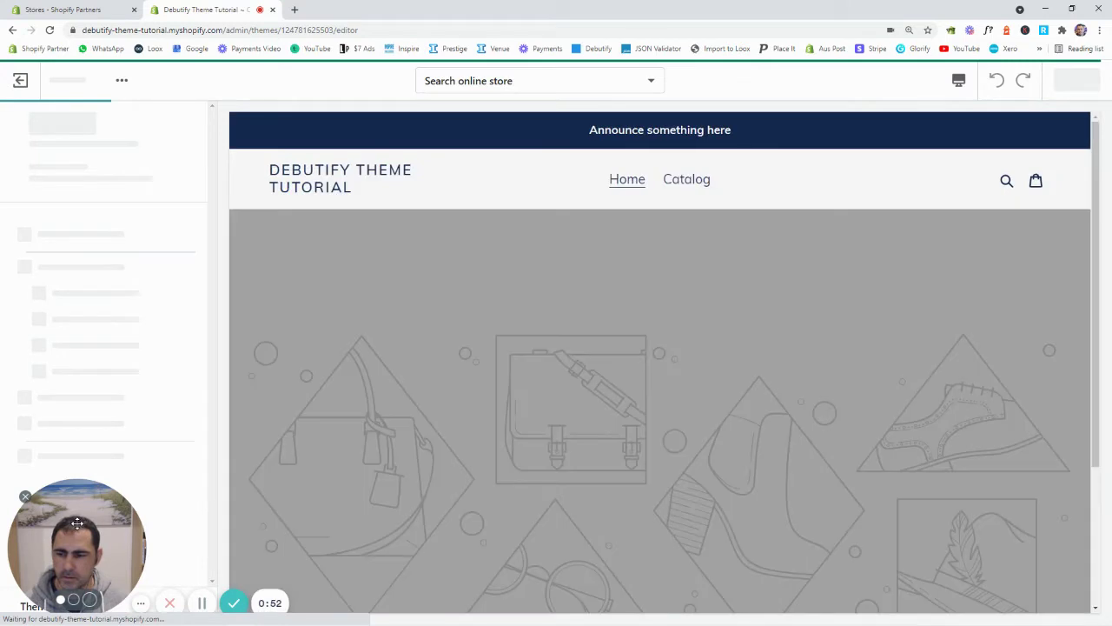
{"action": "left_click_drag", "start_coordinate": [77, 522], "coordinate": [510, 415]}
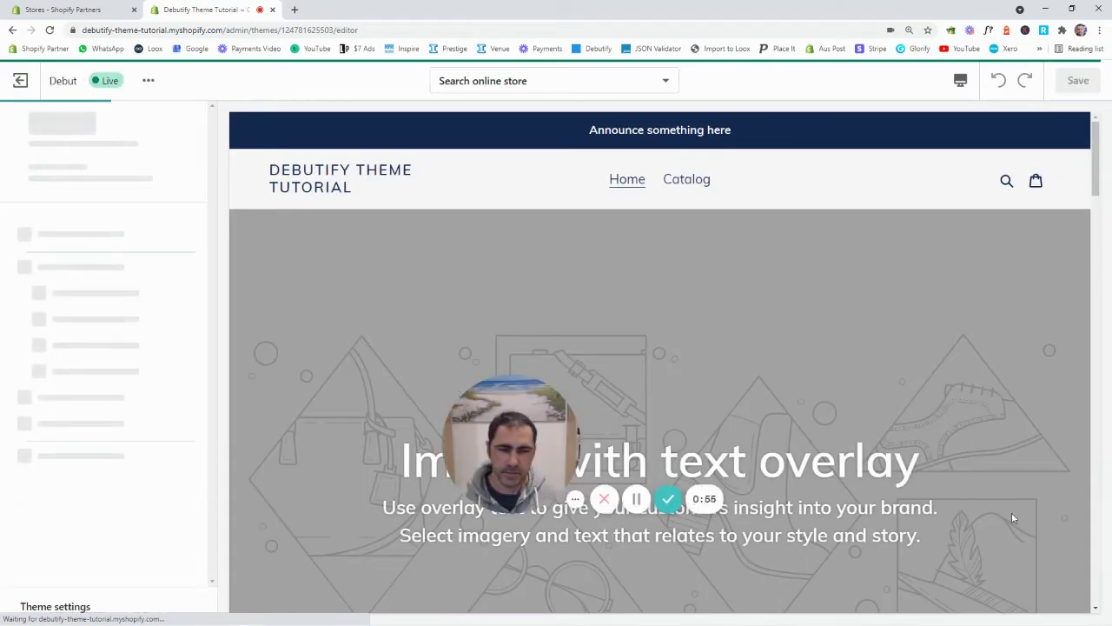
{"action": "mouse_move", "coordinate": [510, 418]}
{"action": "left_mouse_down"}
{"action": "mouse_move", "coordinate": [74, 425]}
{"action": "mouse_move", "coordinate": [97, 447]}
{"action": "mouse_move", "coordinate": [198, 423]}
{"action": "mouse_move", "coordinate": [263, 494]}
{"action": "mouse_move", "coordinate": [275, 536]}
{"action": "mouse_move", "coordinate": [332, 432]}
{"action": "mouse_move", "coordinate": [952, 512]}
{"action": "left_mouse_up"}
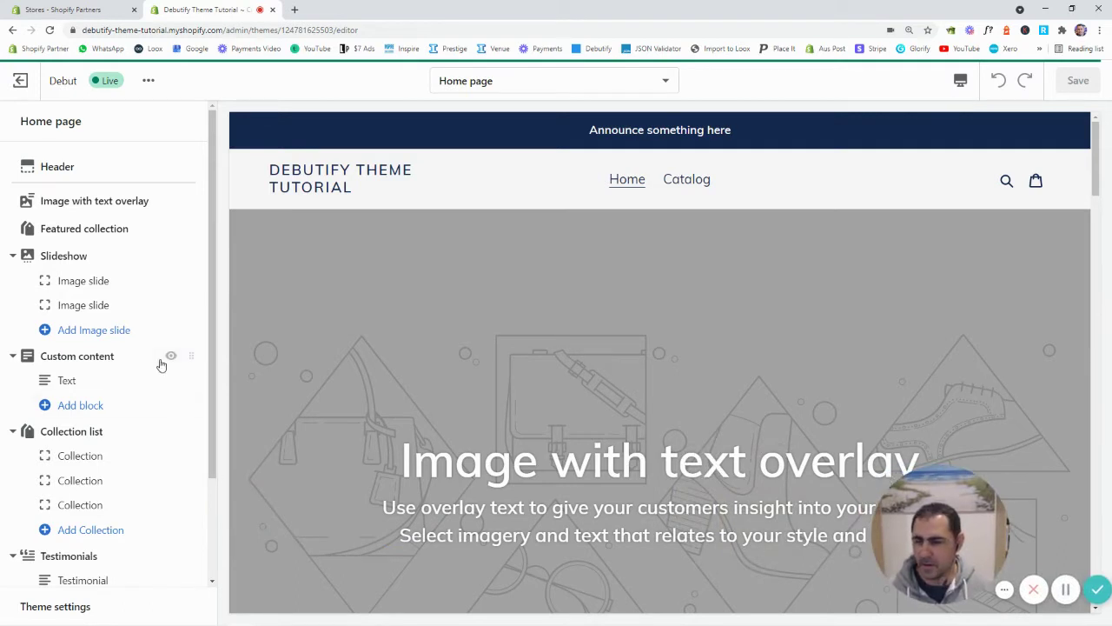
{"action": "left_click", "coordinate": [510, 83]}
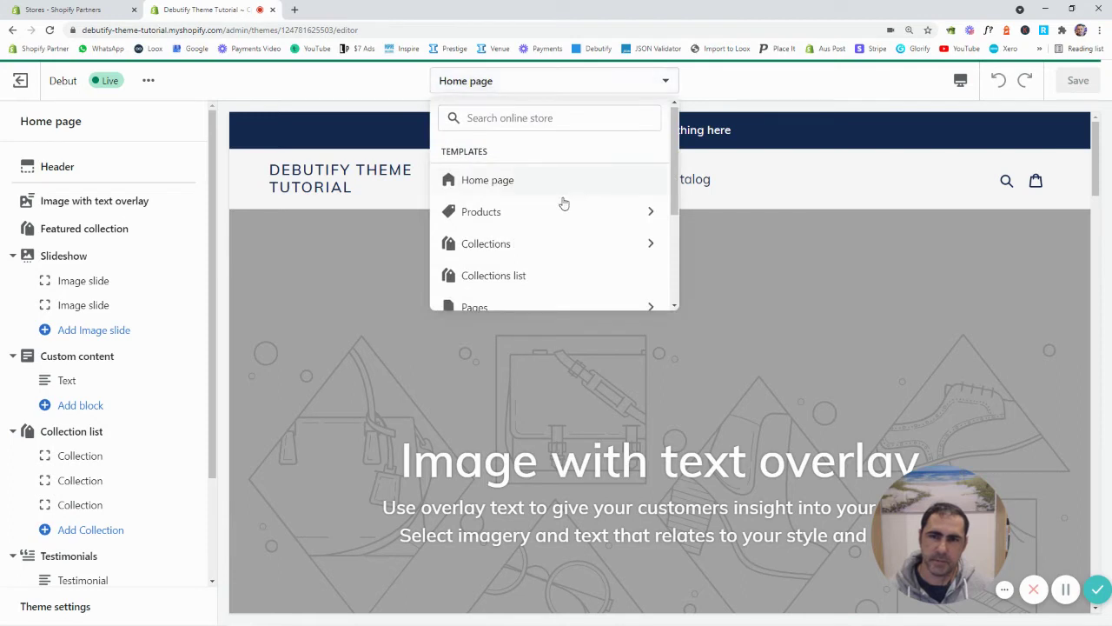
{"action": "scroll", "coordinate": [565, 204], "scroll_direction": "down", "scroll_amount": 3}
{"action": "left_click", "coordinate": [497, 263]}
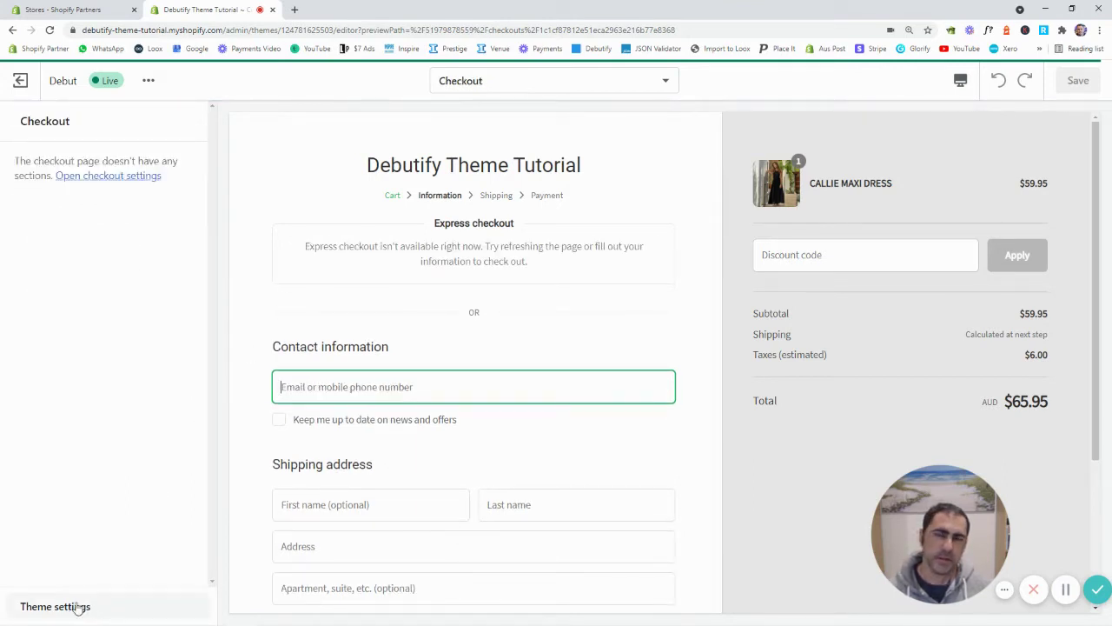
Expand the Checkout group in Theme settings to reveal banner, logo image, position and size options.
{"action": "left_click", "coordinate": [78, 608]}
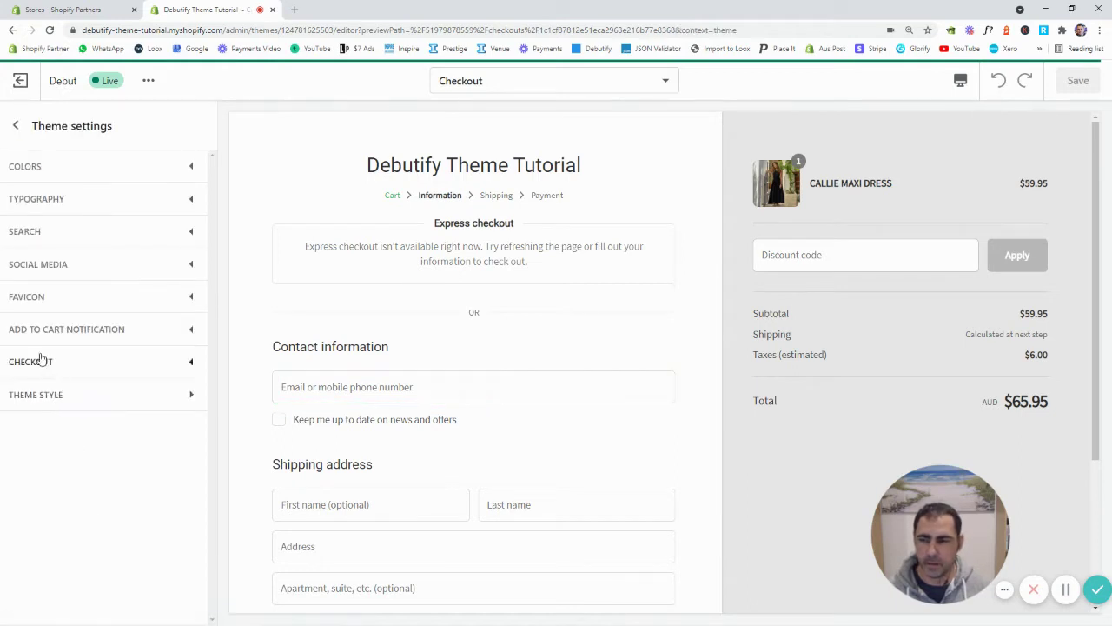
{"action": "left_click", "coordinate": [70, 362]}
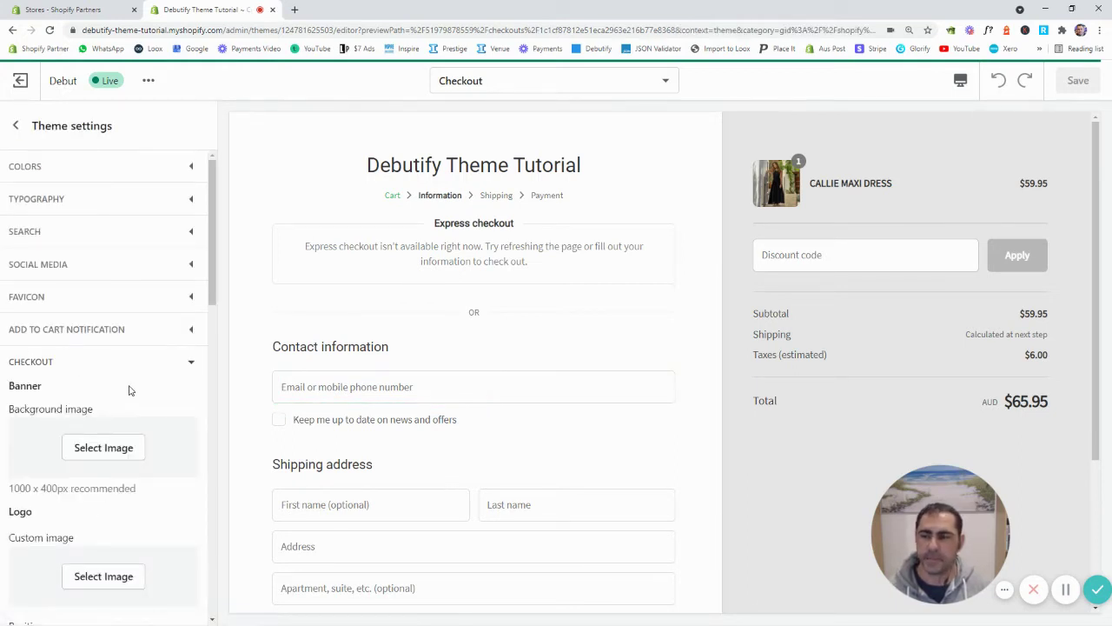
{"action": "scroll", "coordinate": [130, 365], "scroll_direction": "down", "scroll_amount": 2}
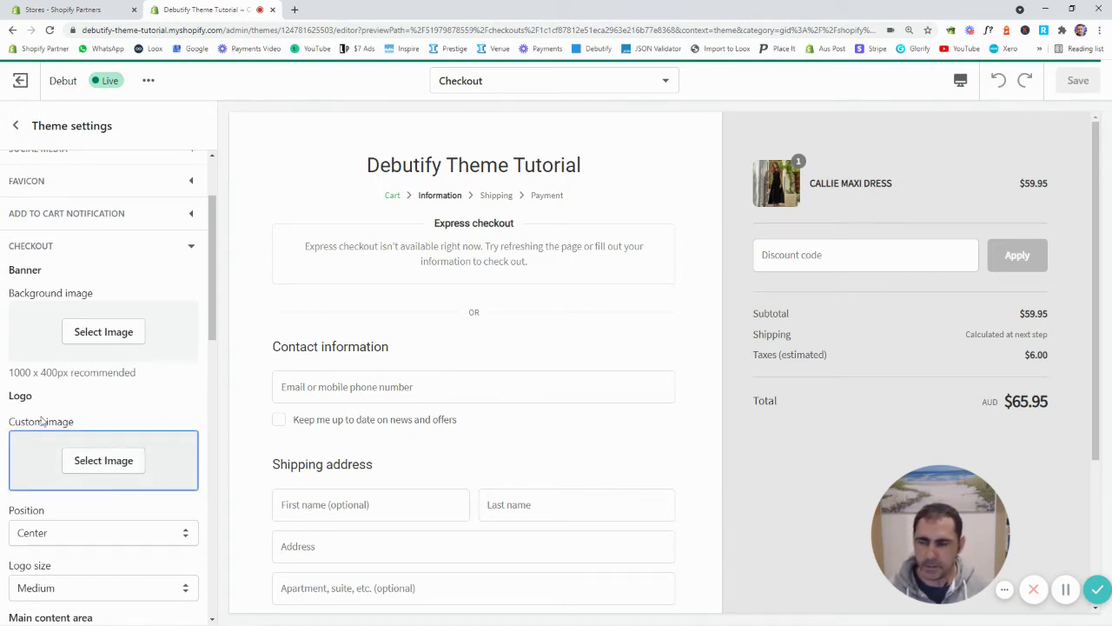
Set the checkout logo to the INSPIRE SMALL BUSINESS image from the library.
{"action": "left_click", "coordinate": [98, 462]}
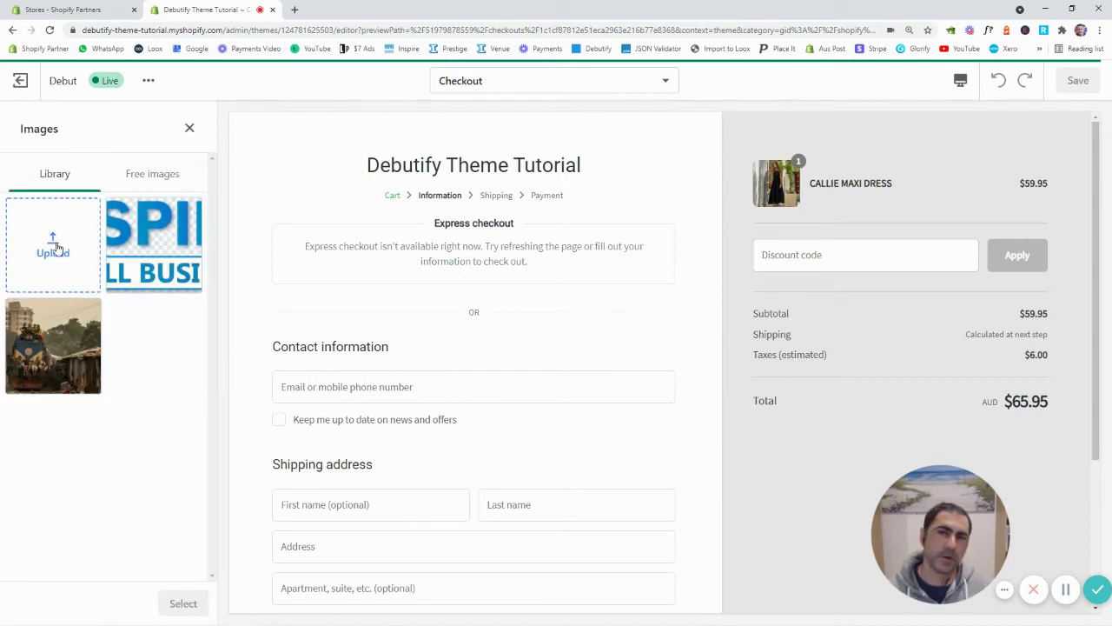
{"action": "left_click", "coordinate": [150, 252]}
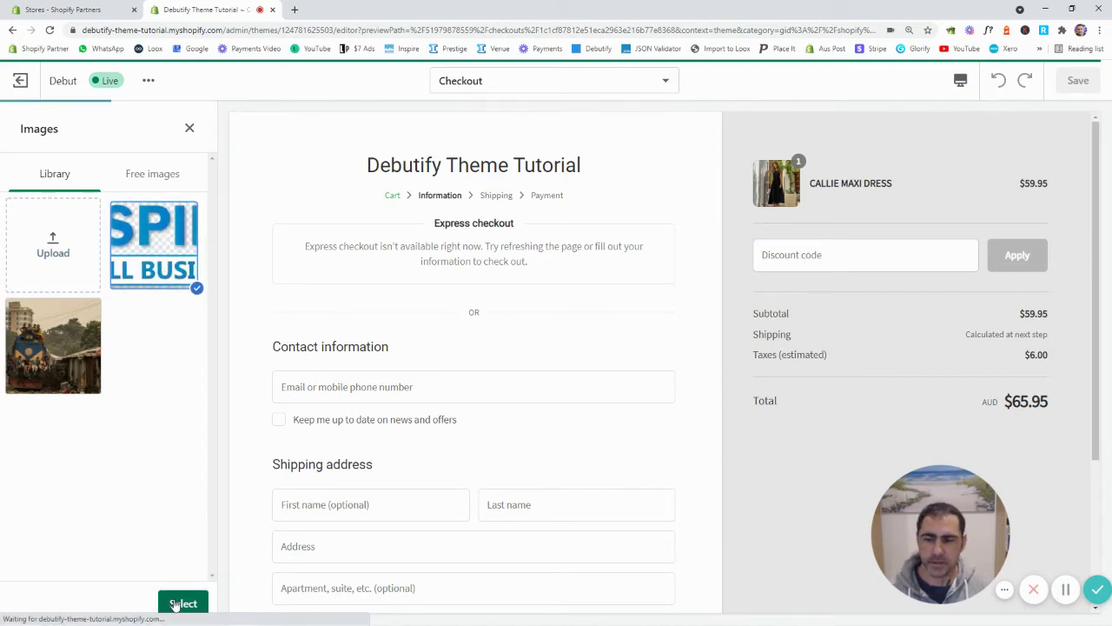
{"action": "left_click", "coordinate": [178, 603]}
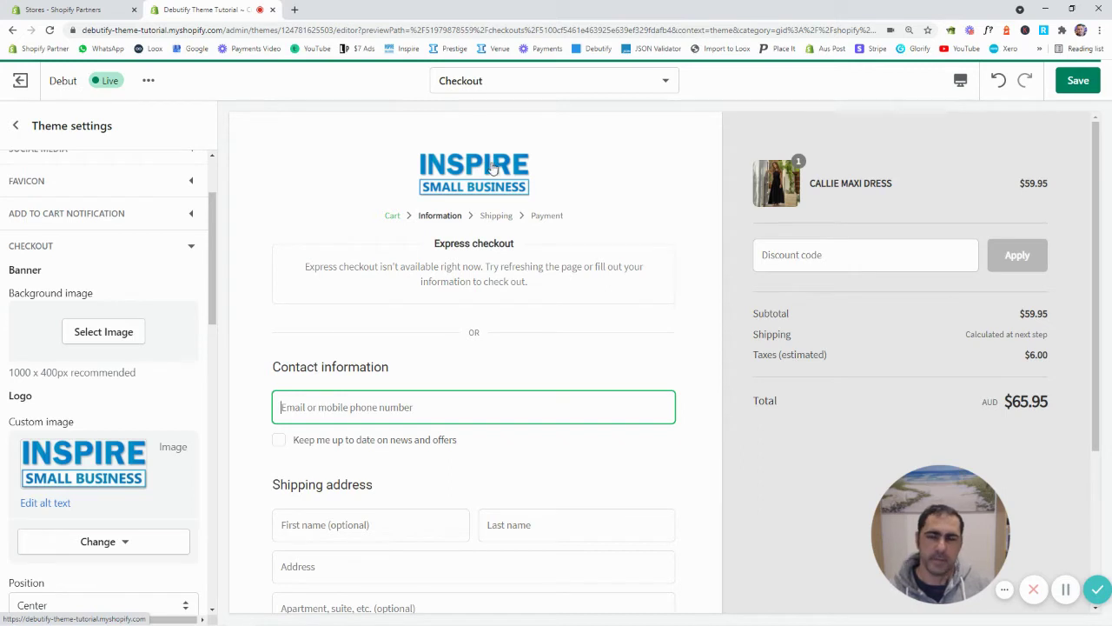
Set the checkout logo size to Large.
{"action": "scroll", "coordinate": [182, 295], "scroll_direction": "down", "scroll_amount": 2}
{"action": "scroll", "coordinate": [182, 295], "scroll_direction": "down", "scroll_amount": 1}
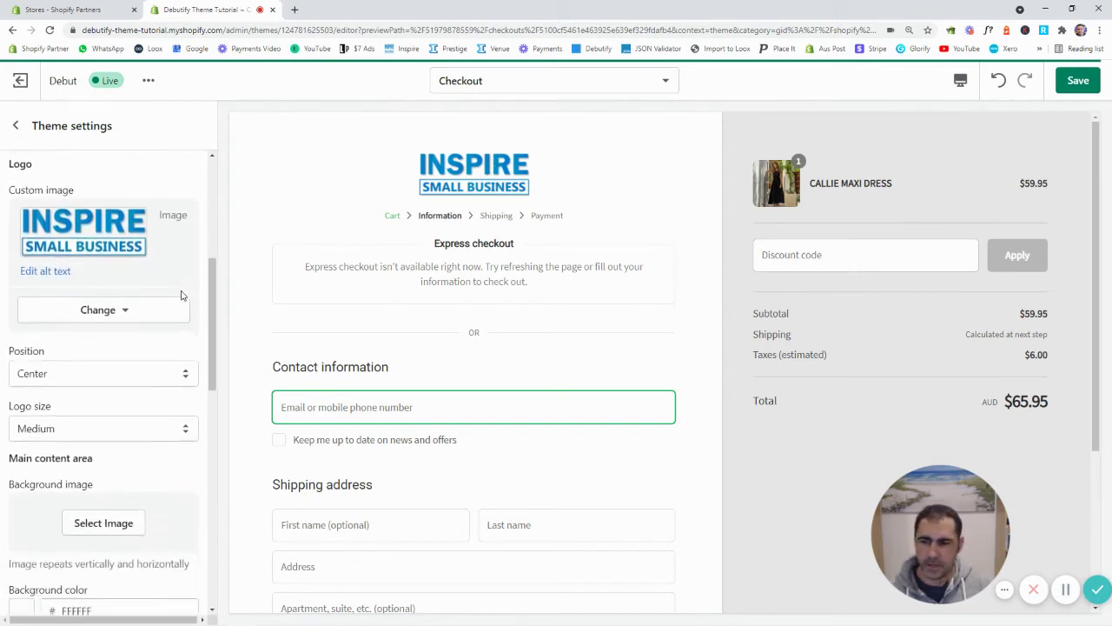
{"action": "left_click", "coordinate": [63, 433]}
{"action": "left_click", "coordinate": [48, 450]}
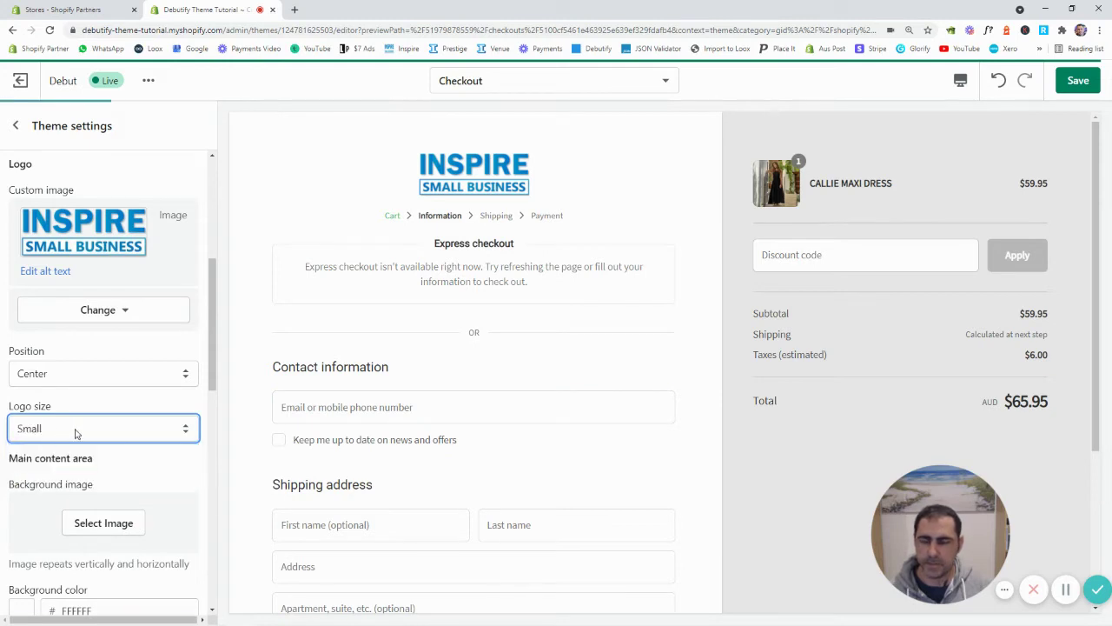
{"action": "left_click", "coordinate": [76, 430]}
{"action": "left_click", "coordinate": [64, 486]}
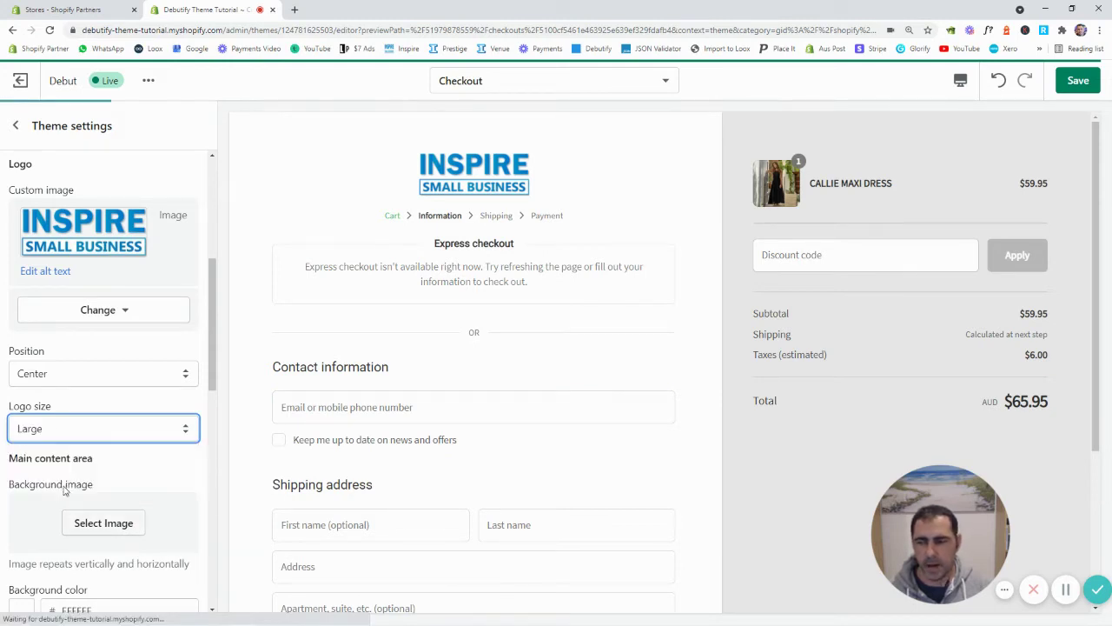
{"action": "left_click", "coordinate": [112, 401]}
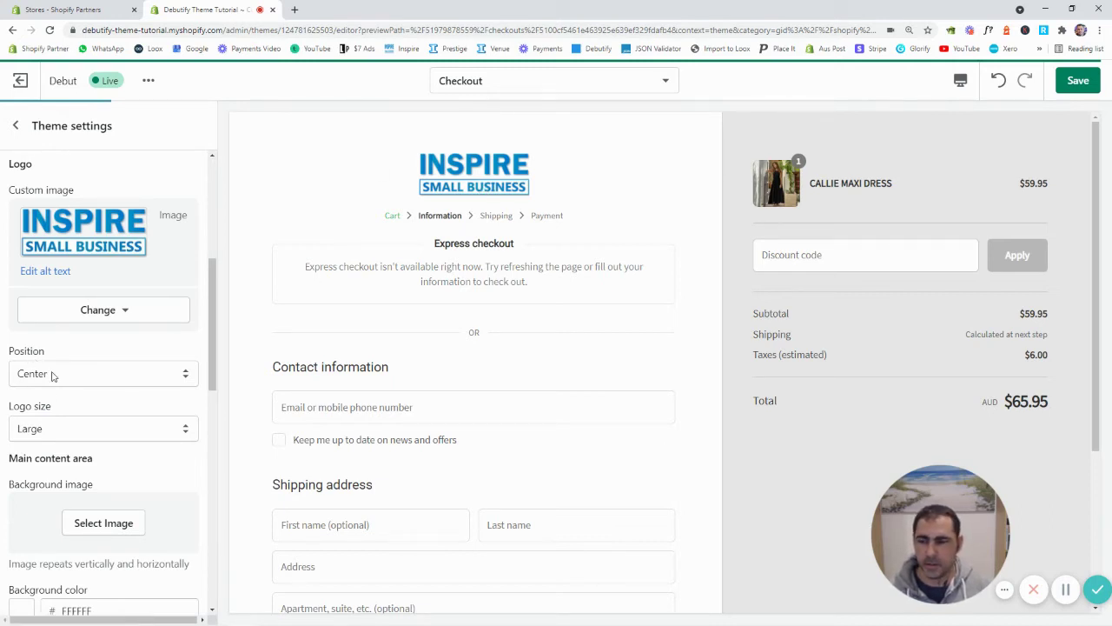
Set the checkout logo position to Left.
{"action": "left_click", "coordinate": [51, 373]}
{"action": "left_click", "coordinate": [41, 405]}
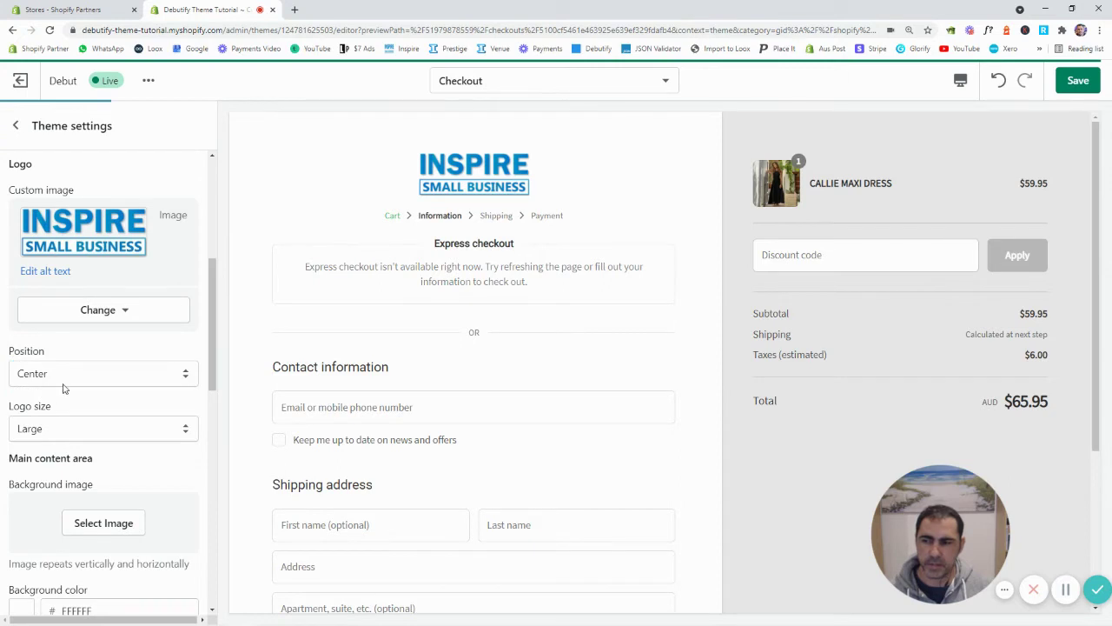
{"action": "left_click", "coordinate": [120, 375]}
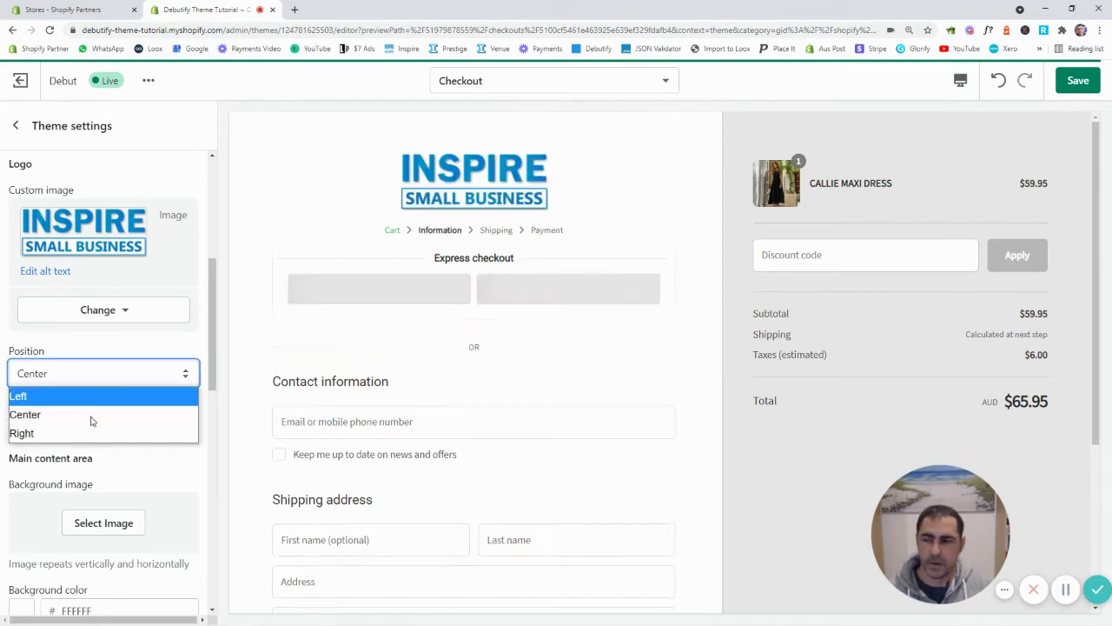
{"action": "left_click", "coordinate": [67, 396]}
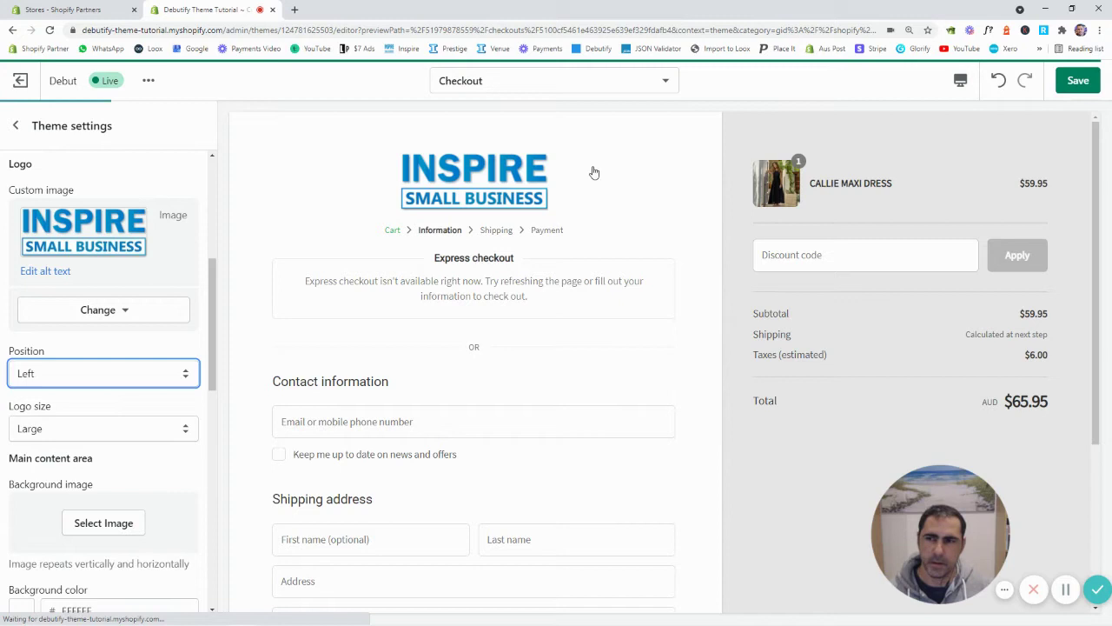
{"action": "left_click", "coordinate": [756, 80]}
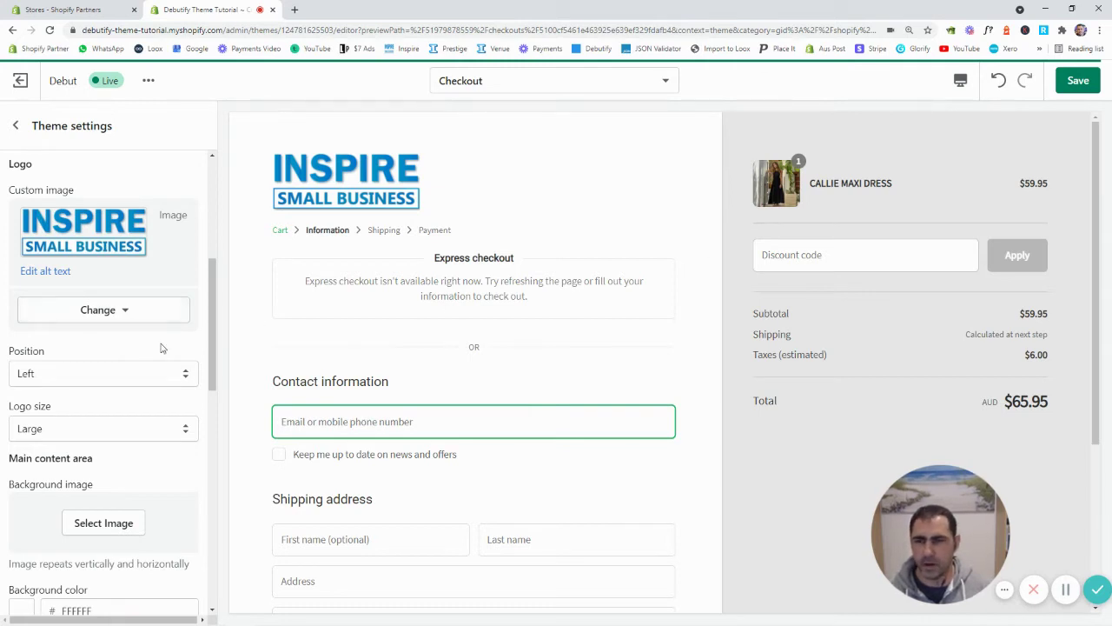
Keep the order summary background colour at white FFFFFF after trying another colour.
{"action": "scroll", "coordinate": [161, 348], "scroll_direction": "down", "scroll_amount": 1}
{"action": "scroll", "coordinate": [160, 347], "scroll_direction": "down", "scroll_amount": 1}
{"action": "scroll", "coordinate": [161, 348], "scroll_direction": "down", "scroll_amount": 2}
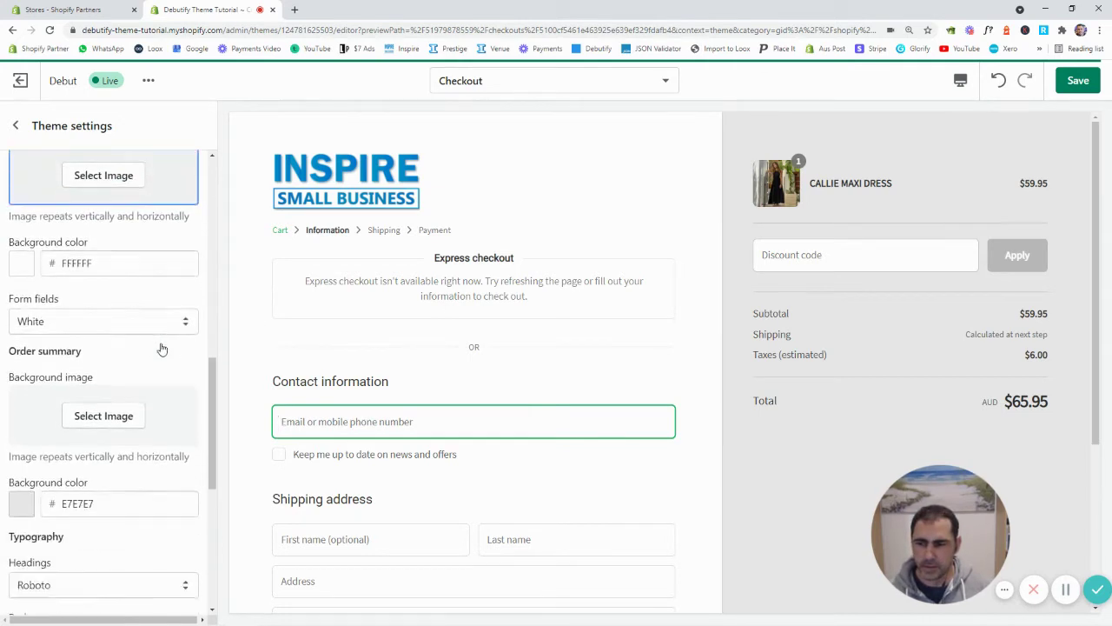
{"action": "scroll", "coordinate": [161, 347], "scroll_direction": "down", "scroll_amount": 1}
{"action": "scroll", "coordinate": [160, 348], "scroll_direction": "down", "scroll_amount": 1}
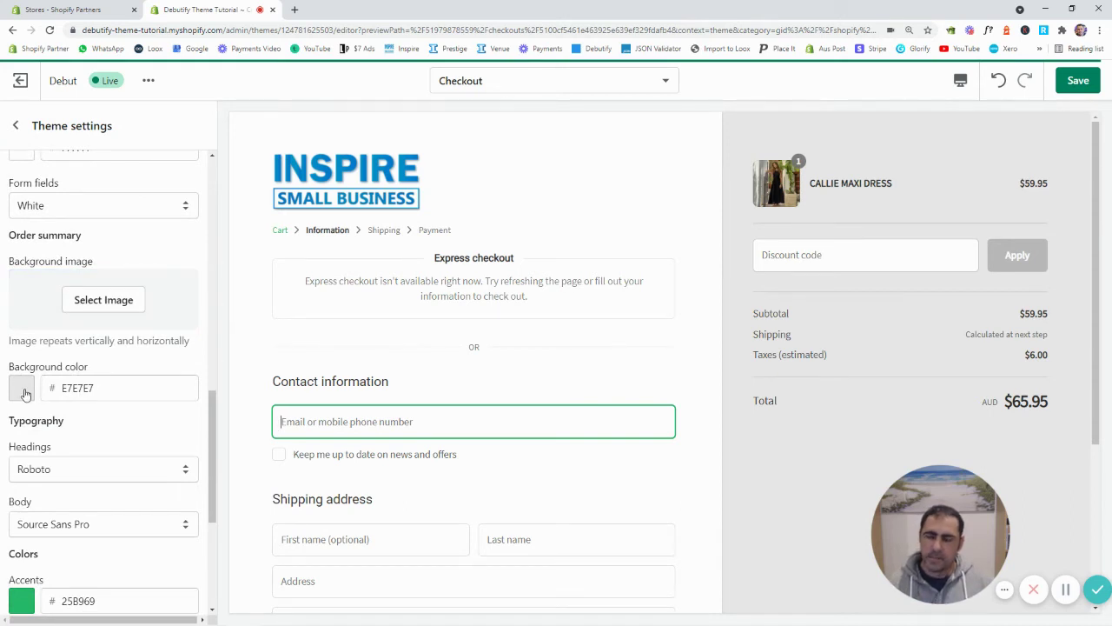
{"action": "left_click", "coordinate": [25, 393]}
{"action": "mouse_move", "coordinate": [34, 426]}
{"action": "left_mouse_down"}
{"action": "mouse_move", "coordinate": [75, 432]}
{"action": "mouse_move", "coordinate": [72, 457]}
{"action": "mouse_move", "coordinate": [60, 437]}
{"action": "mouse_move", "coordinate": [3, 407]}
{"action": "left_mouse_up"}
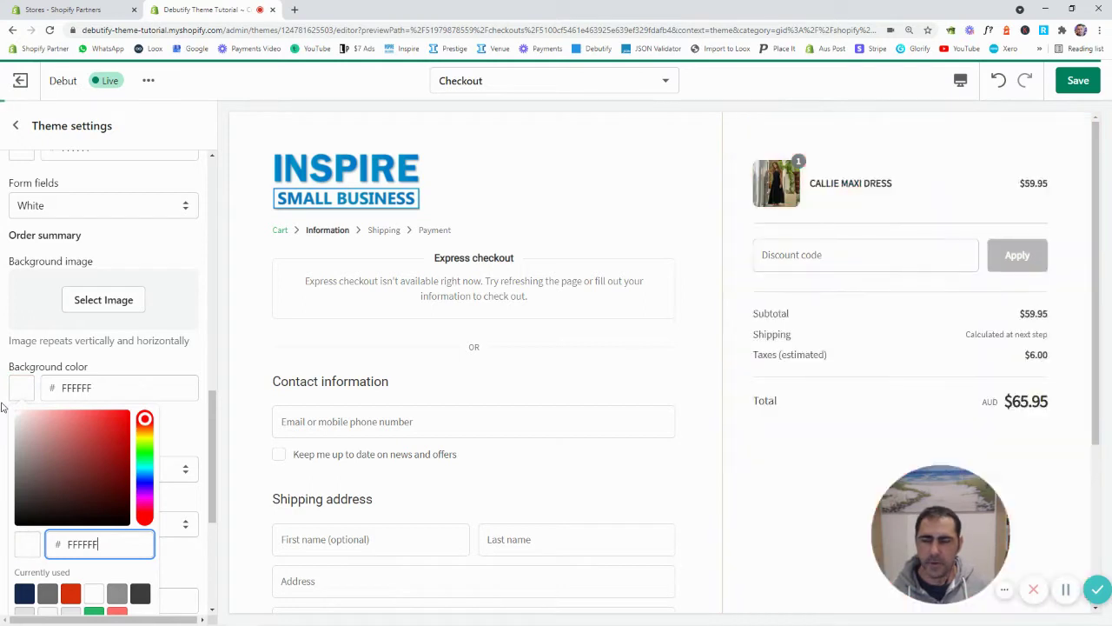
{"action": "double_click", "coordinate": [69, 387]}
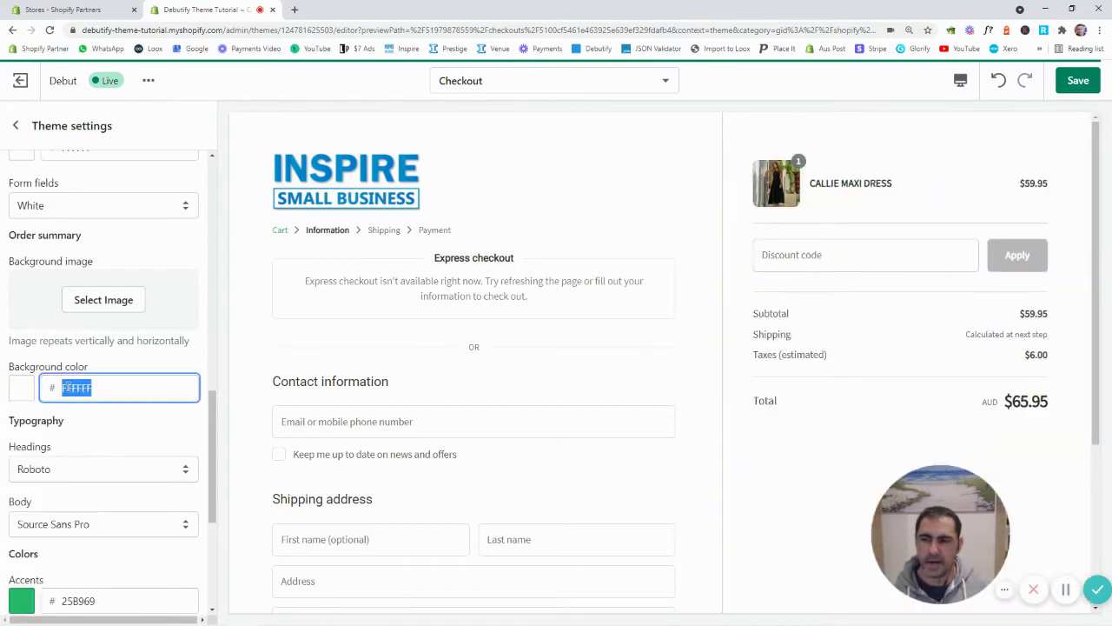
{"action": "left_click", "coordinate": [137, 362]}
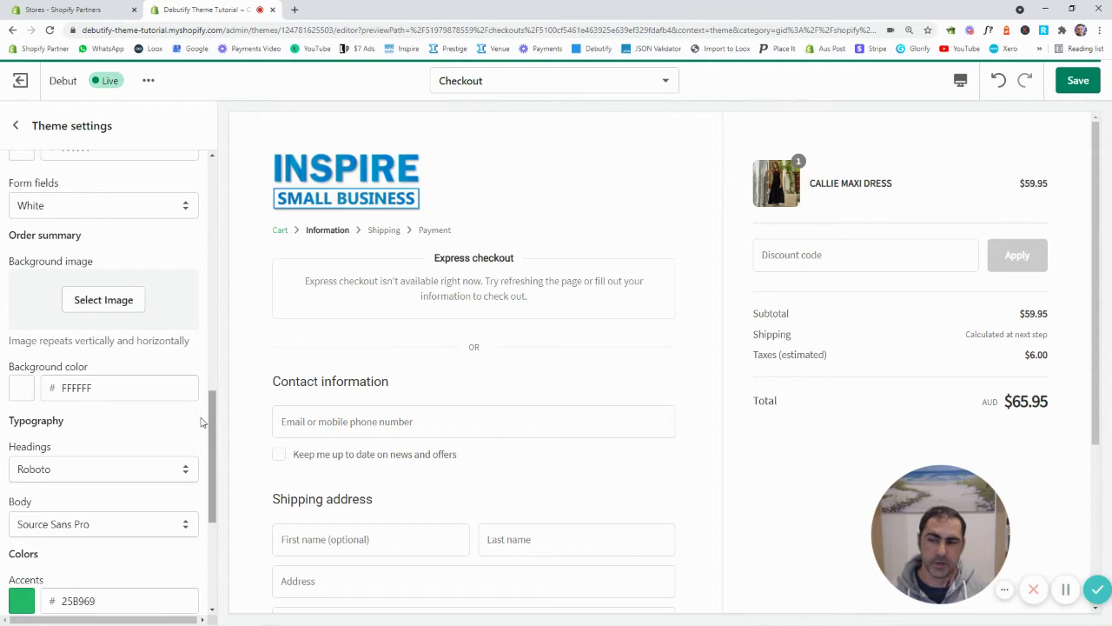
{"action": "scroll", "coordinate": [175, 419], "scroll_direction": "down", "scroll_amount": 1}
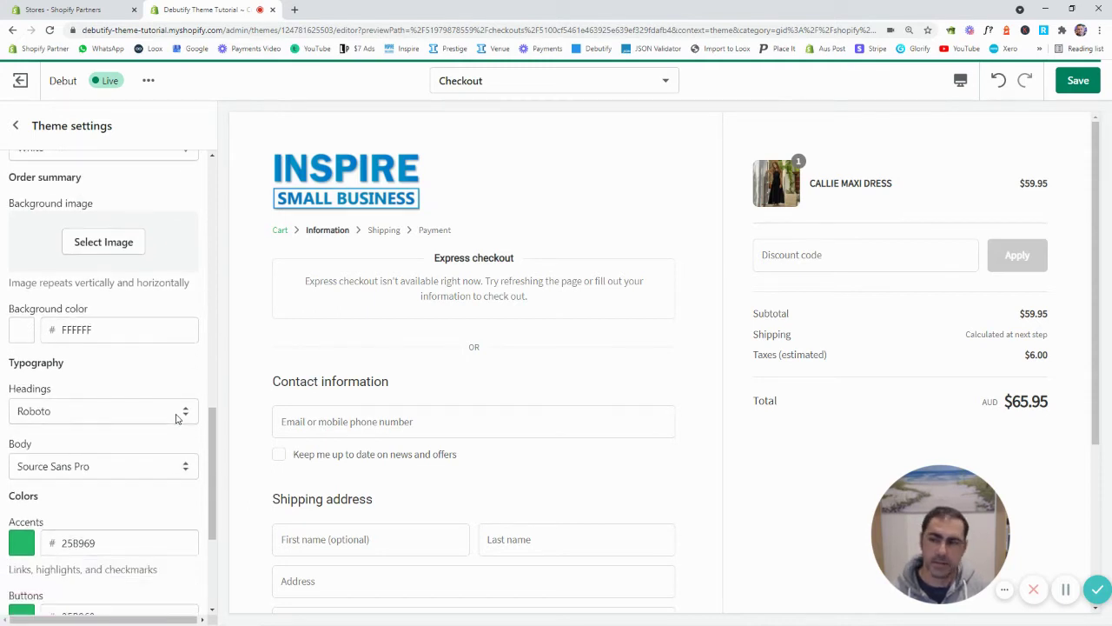
{"action": "left_click", "coordinate": [89, 412]}
{"action": "scroll", "coordinate": [87, 348], "scroll_direction": "down", "scroll_amount": 1}
{"action": "left_click", "coordinate": [206, 345]}
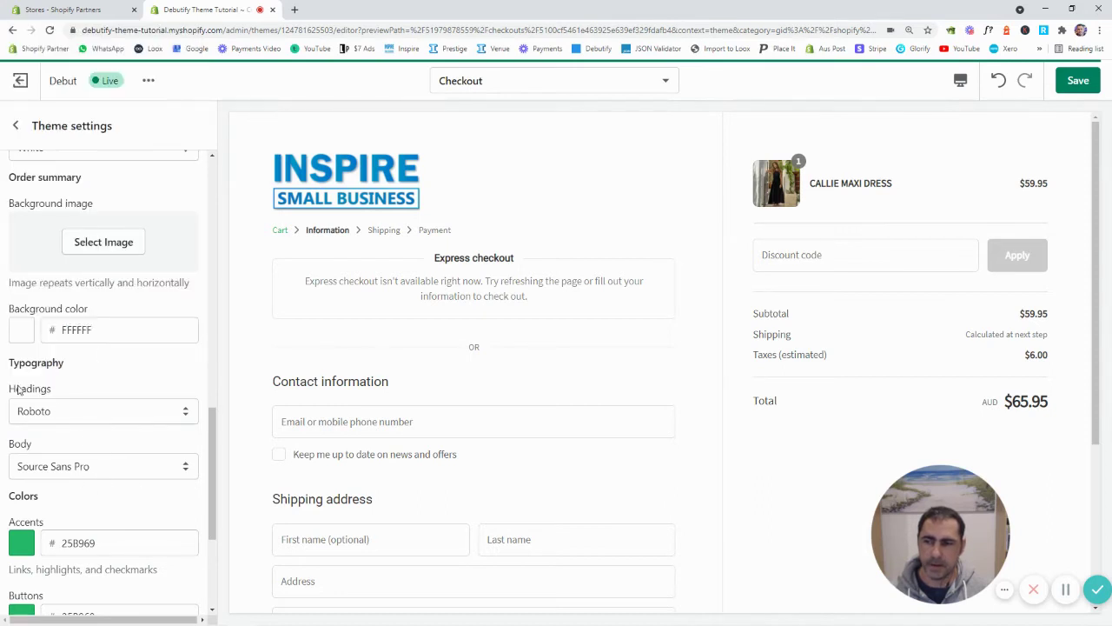
{"action": "scroll", "coordinate": [424, 336], "scroll_direction": "down", "scroll_amount": 3}
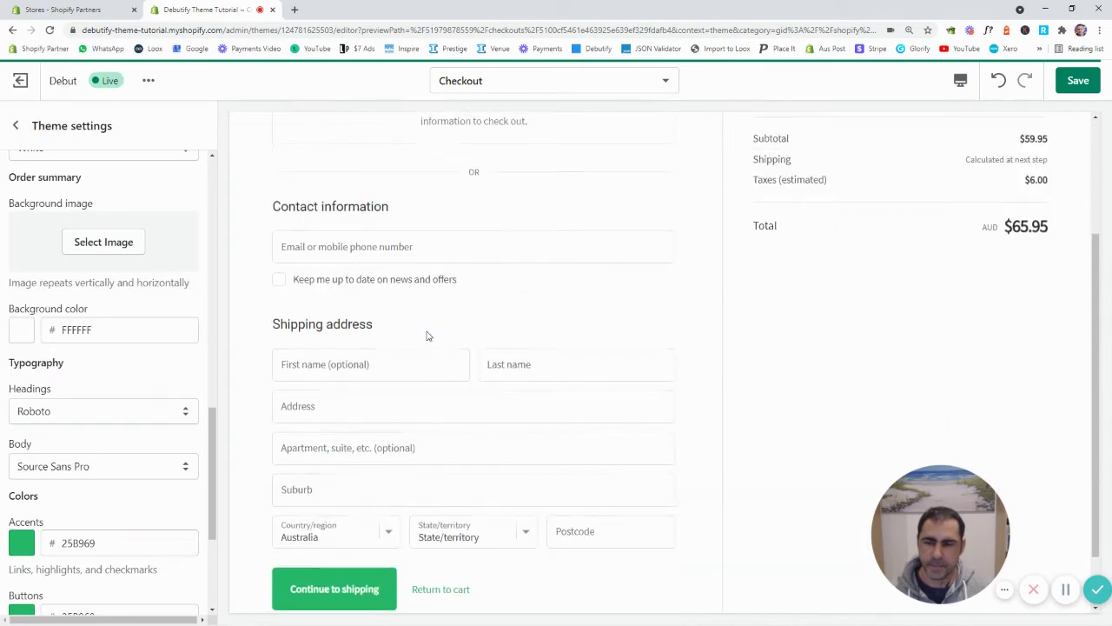
{"action": "scroll", "coordinate": [108, 463], "scroll_direction": "down", "scroll_amount": 2}
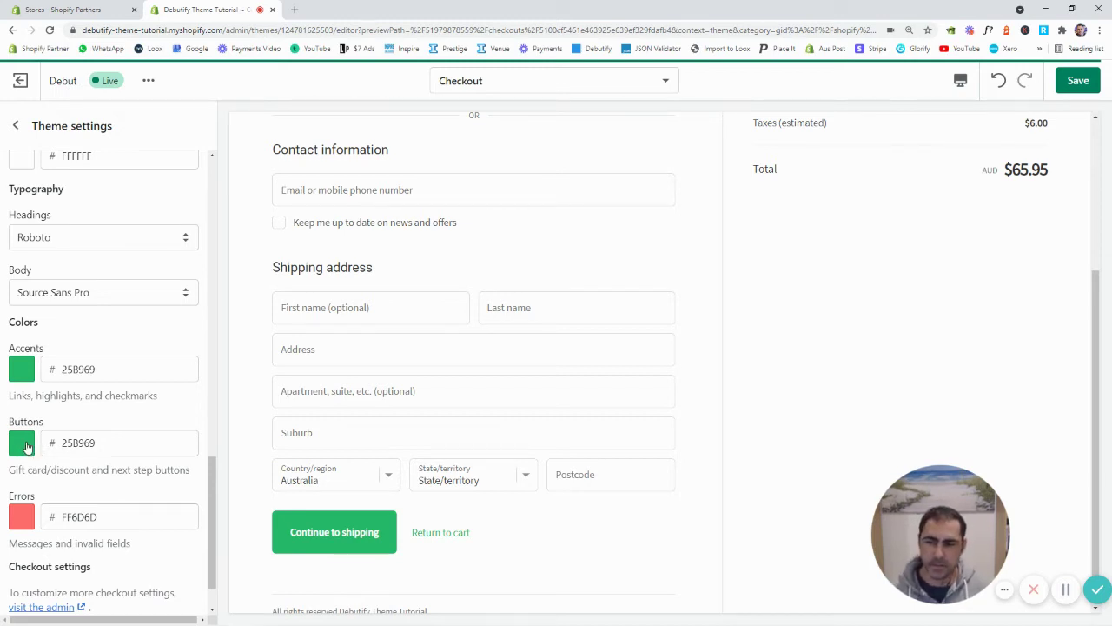
Change the checkout button colour to brighter green 20C46B, leaving the accent colour unchanged.
{"action": "left_click", "coordinate": [20, 445]}
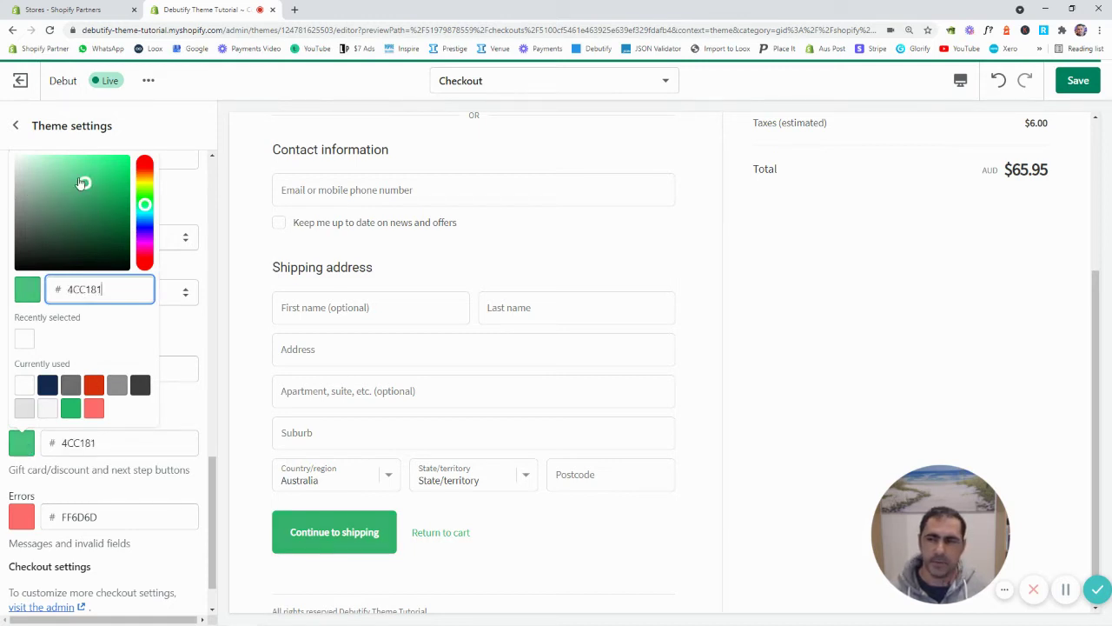
{"action": "left_click_drag", "start_coordinate": [84, 180], "coordinate": [111, 181]}
{"action": "left_click", "coordinate": [193, 272]}
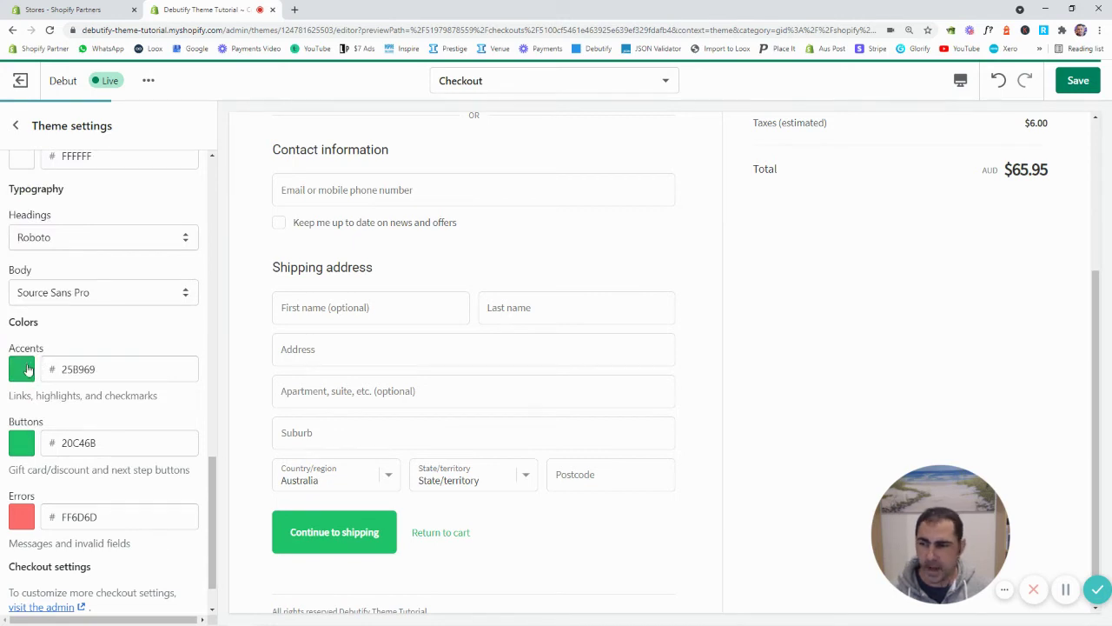
{"action": "left_click", "coordinate": [22, 369]}
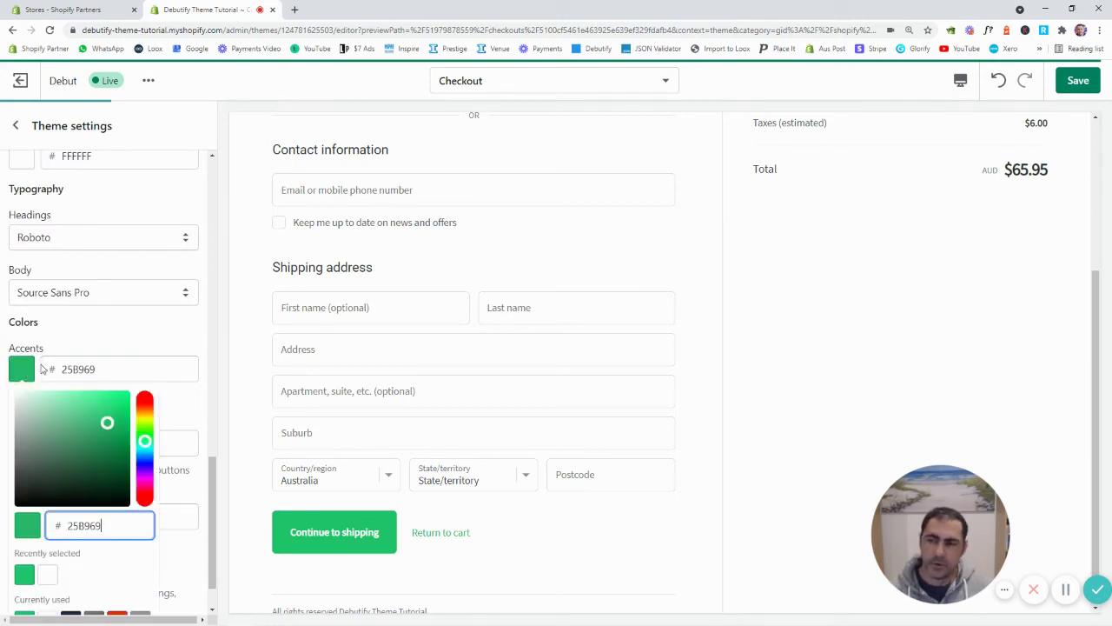
{"action": "left_click", "coordinate": [121, 344]}
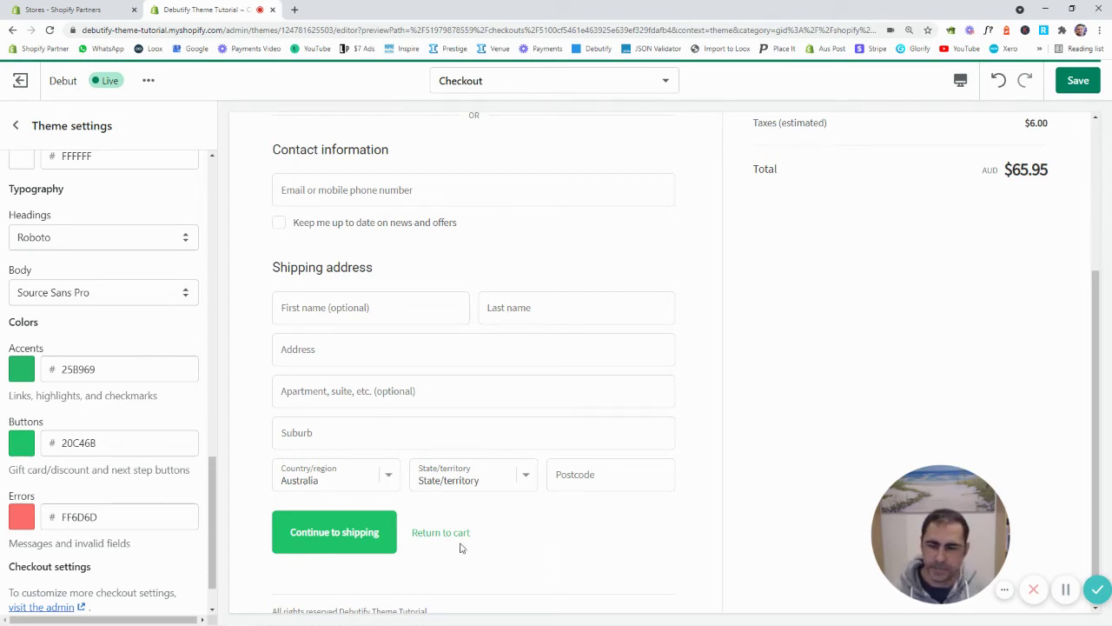
Set the checkout error colour to a deeper red, EA4343.
{"action": "scroll", "coordinate": [464, 548], "scroll_direction": "down", "scroll_amount": 1}
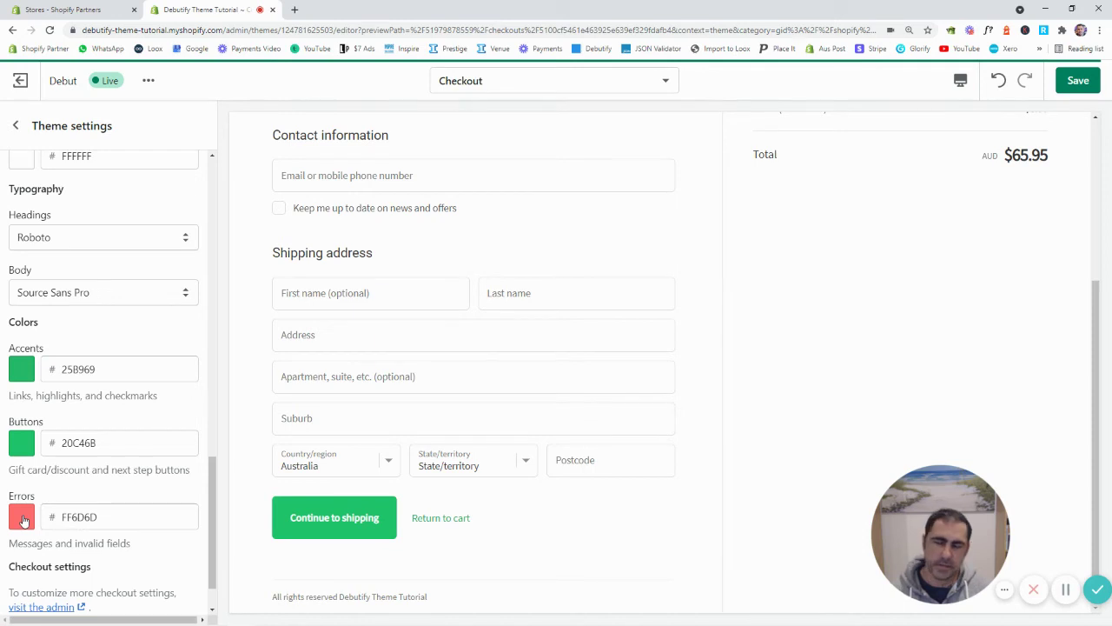
{"action": "left_click", "coordinate": [24, 518]}
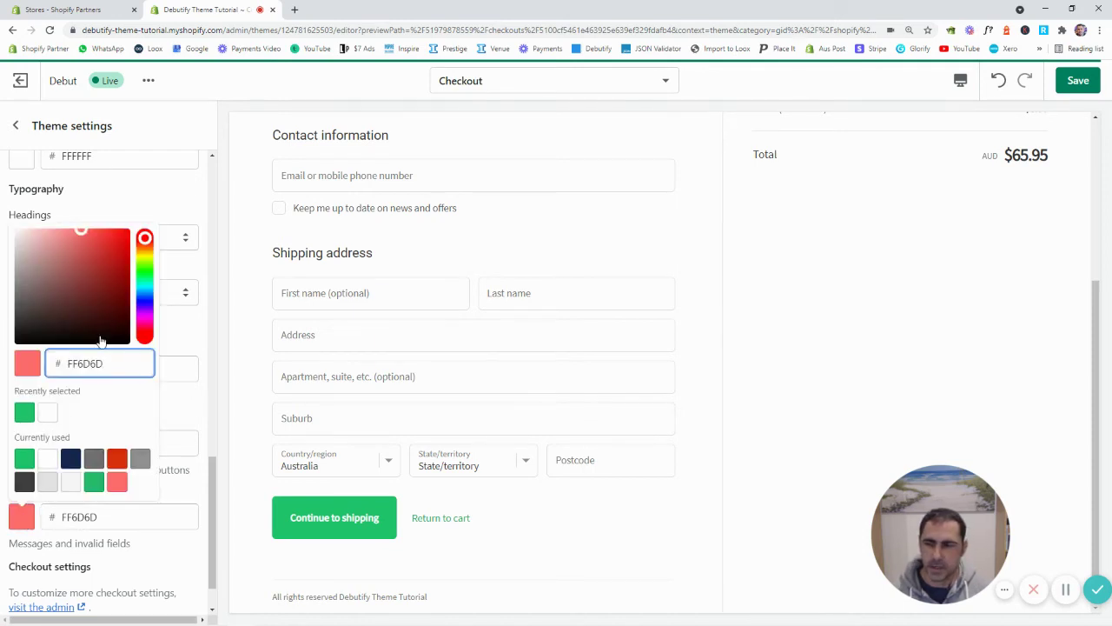
{"action": "left_click_drag", "start_coordinate": [106, 244], "coordinate": [97, 237]}
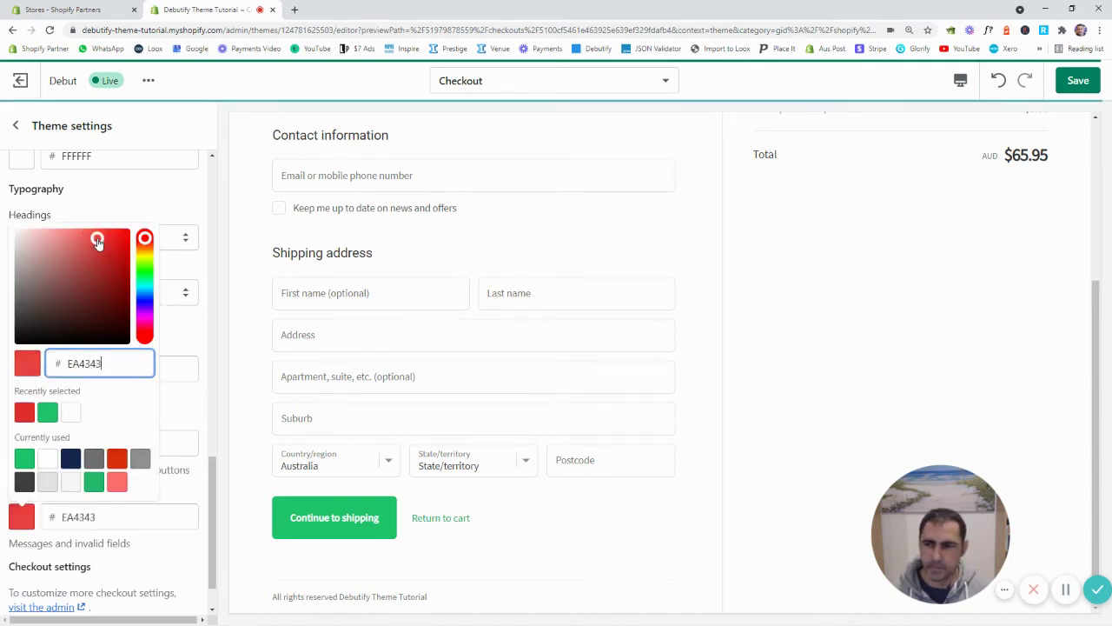
{"action": "left_click", "coordinate": [171, 268]}
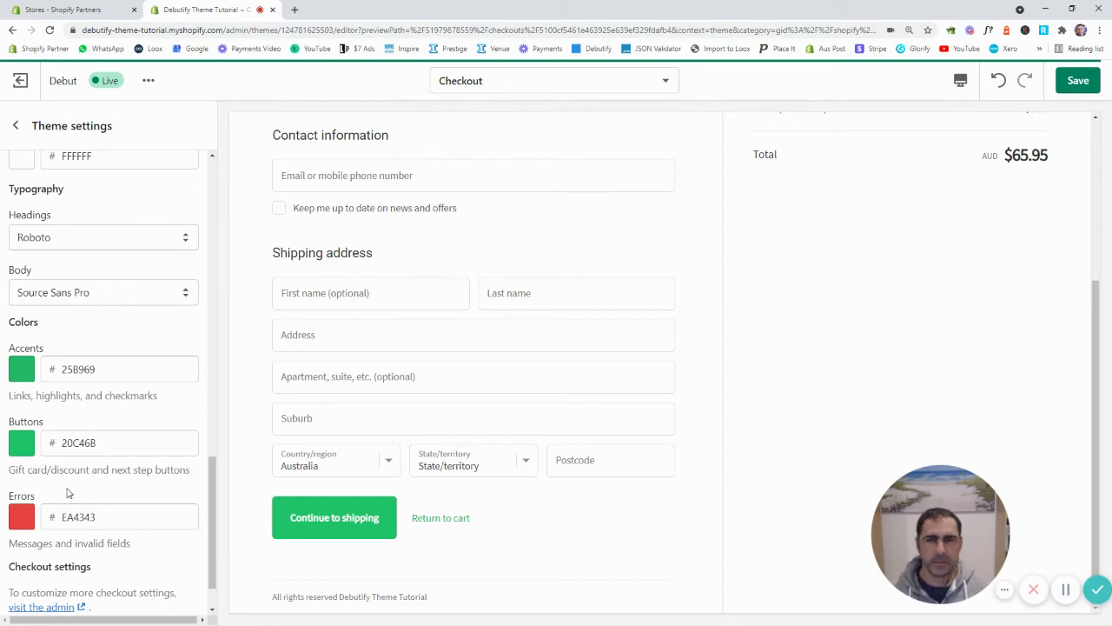
Save the checkout colour changes to the theme.
{"action": "scroll", "coordinate": [87, 492], "scroll_direction": "down", "scroll_amount": 1}
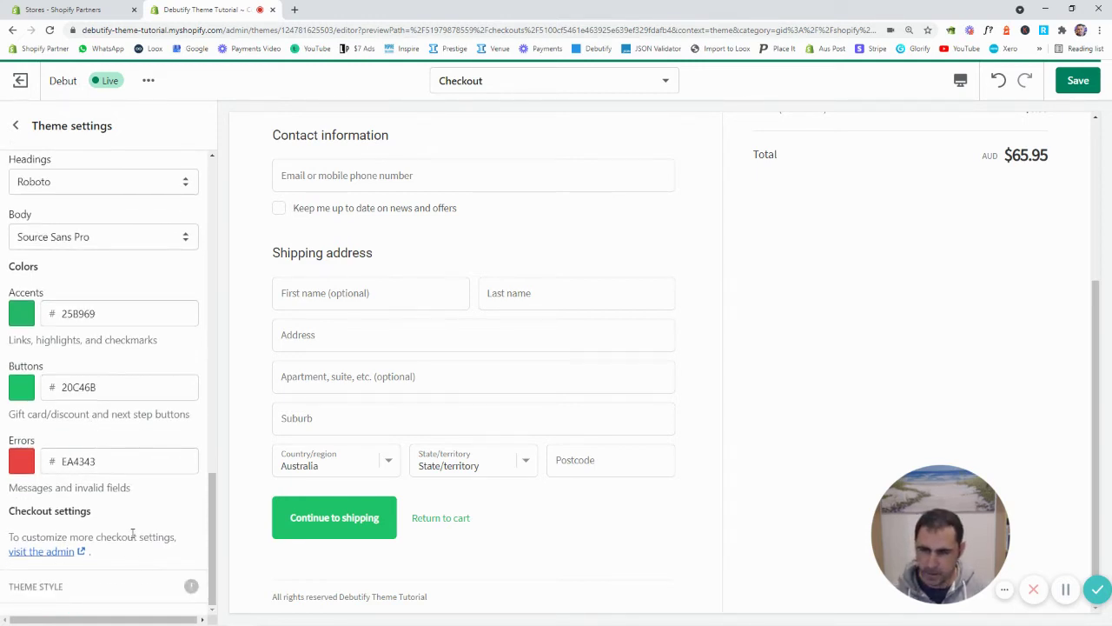
{"action": "scroll", "coordinate": [132, 534], "scroll_direction": "up", "scroll_amount": 2}
{"action": "scroll", "coordinate": [521, 521], "scroll_direction": "up", "scroll_amount": 3}
{"action": "scroll", "coordinate": [434, 365], "scroll_direction": "up", "scroll_amount": 1}
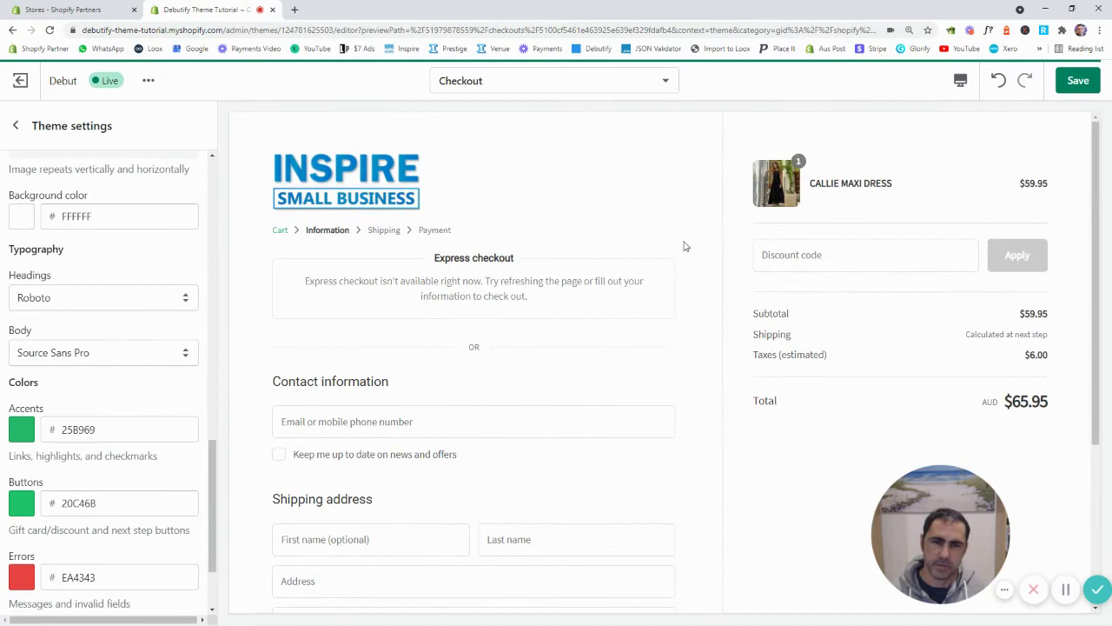
{"action": "left_click", "coordinate": [1078, 81]}
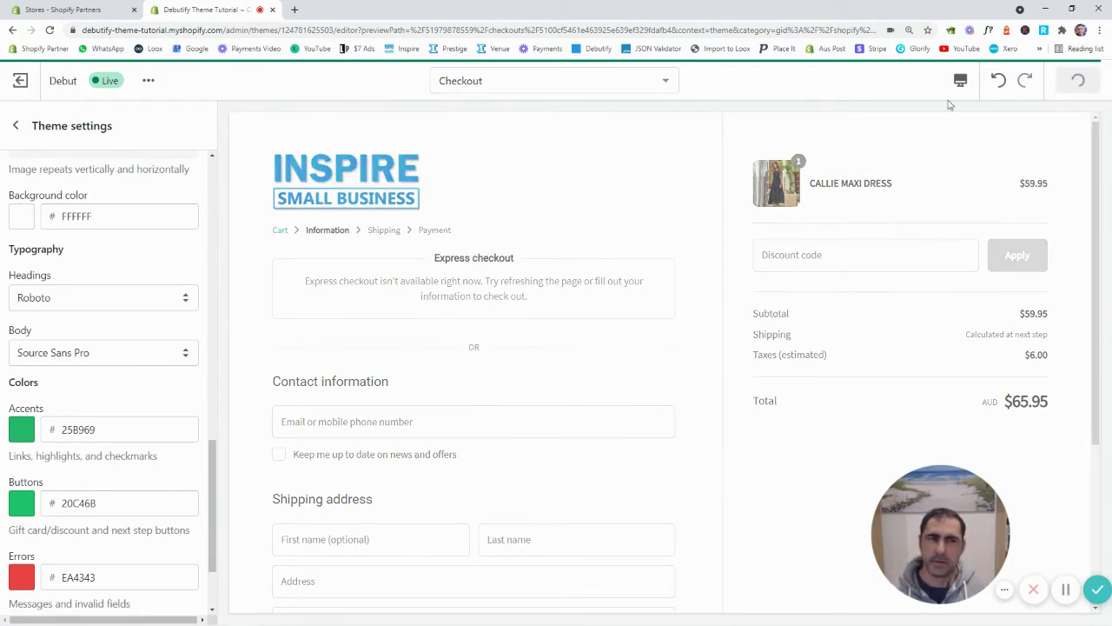
Review the Contact information and Shipping address heading wording in the checkout preview.
{"action": "scroll", "coordinate": [608, 298], "scroll_direction": "down", "scroll_amount": 1}
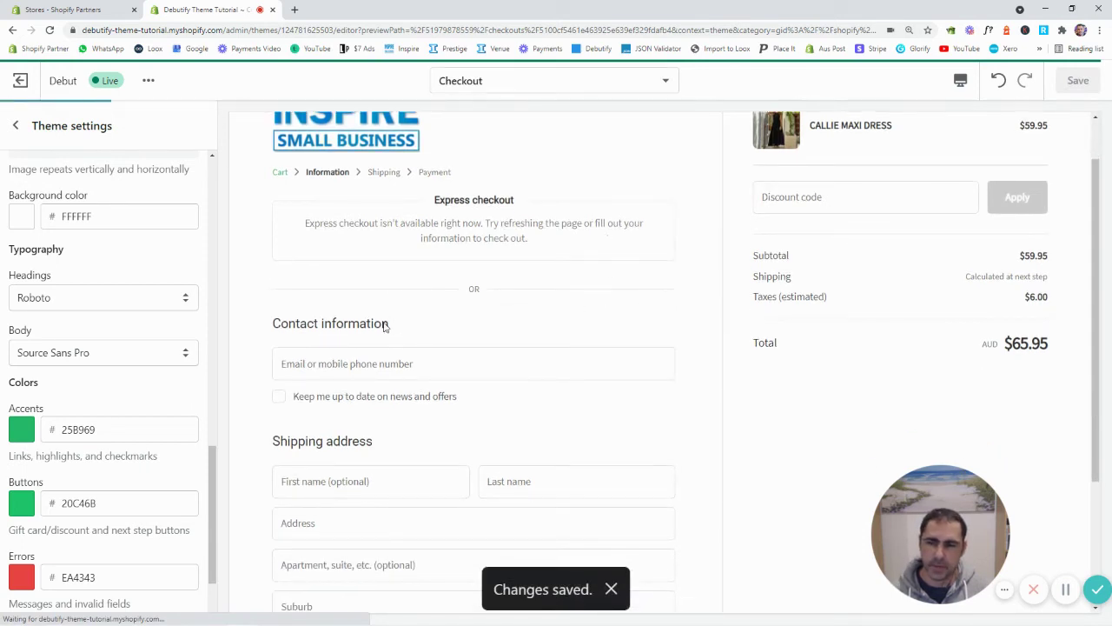
{"action": "left_click_drag", "start_coordinate": [388, 322], "coordinate": [269, 323]}
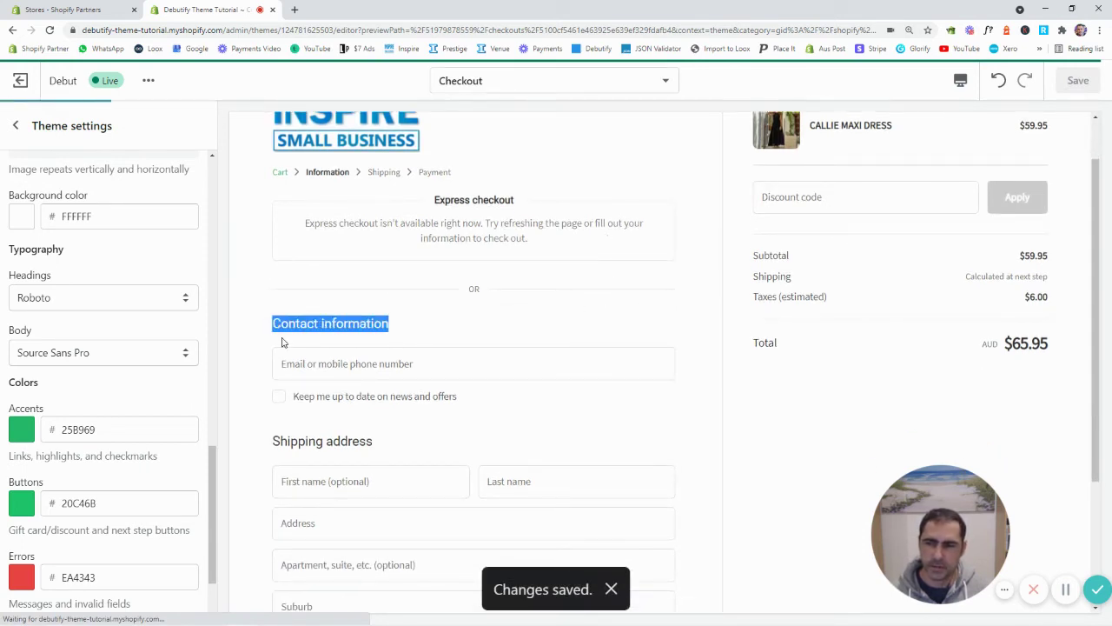
{"action": "scroll", "coordinate": [440, 323], "scroll_direction": "down", "scroll_amount": 2}
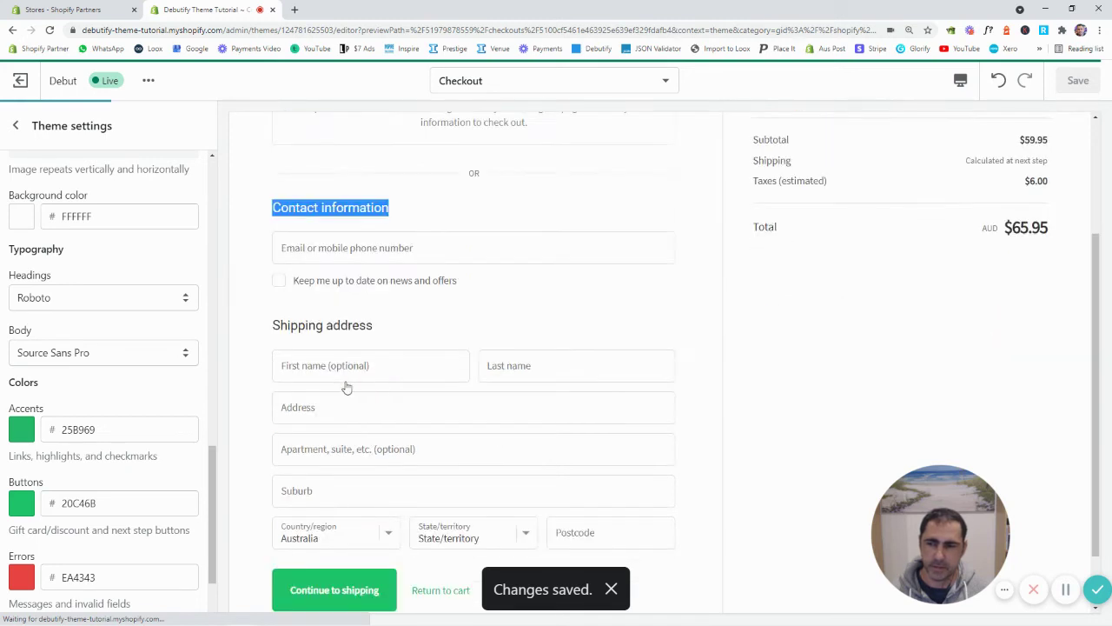
{"action": "left_click_drag", "start_coordinate": [272, 325], "coordinate": [348, 325]}
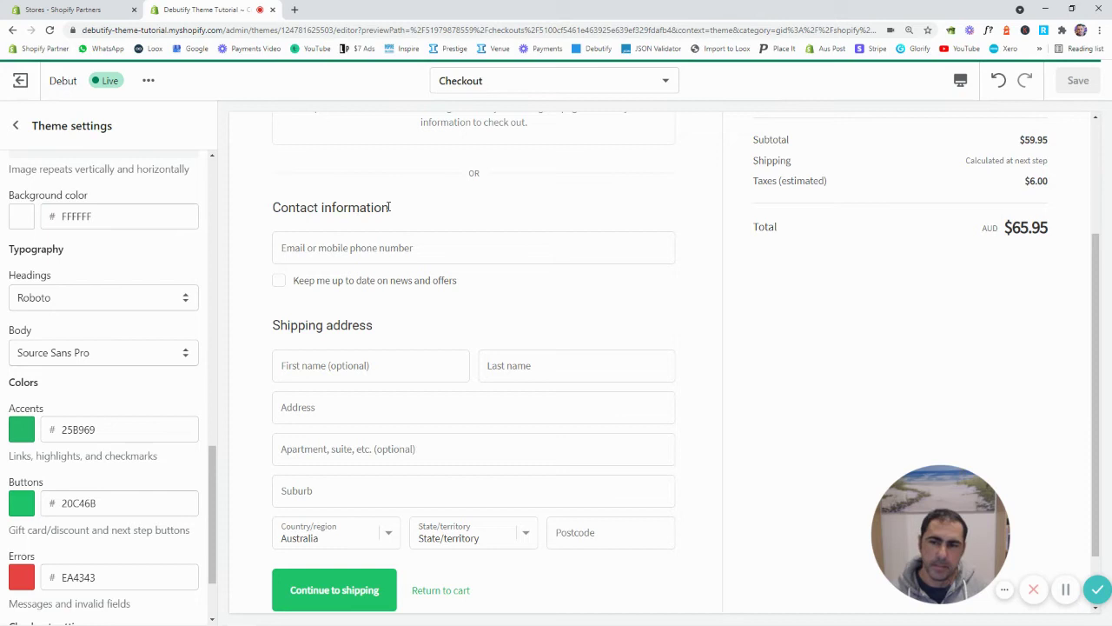
{"action": "left_click_drag", "start_coordinate": [272, 326], "coordinate": [396, 329]}
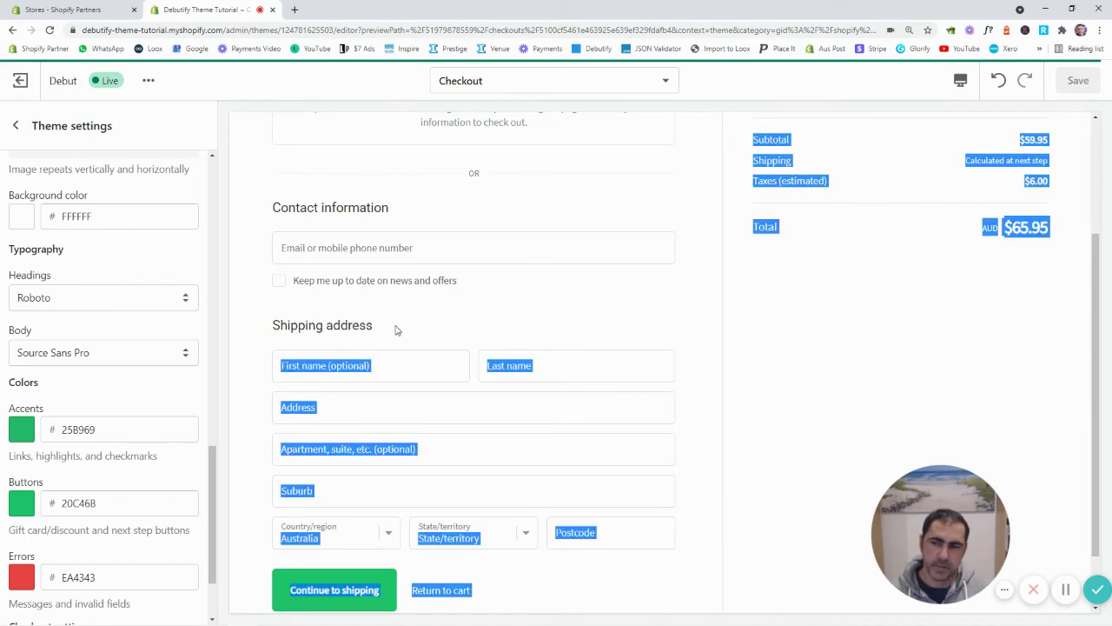
{"action": "triple_click", "coordinate": [331, 322]}
{"action": "right_click", "coordinate": [339, 325]}
{"action": "key", "text": "Escape"}
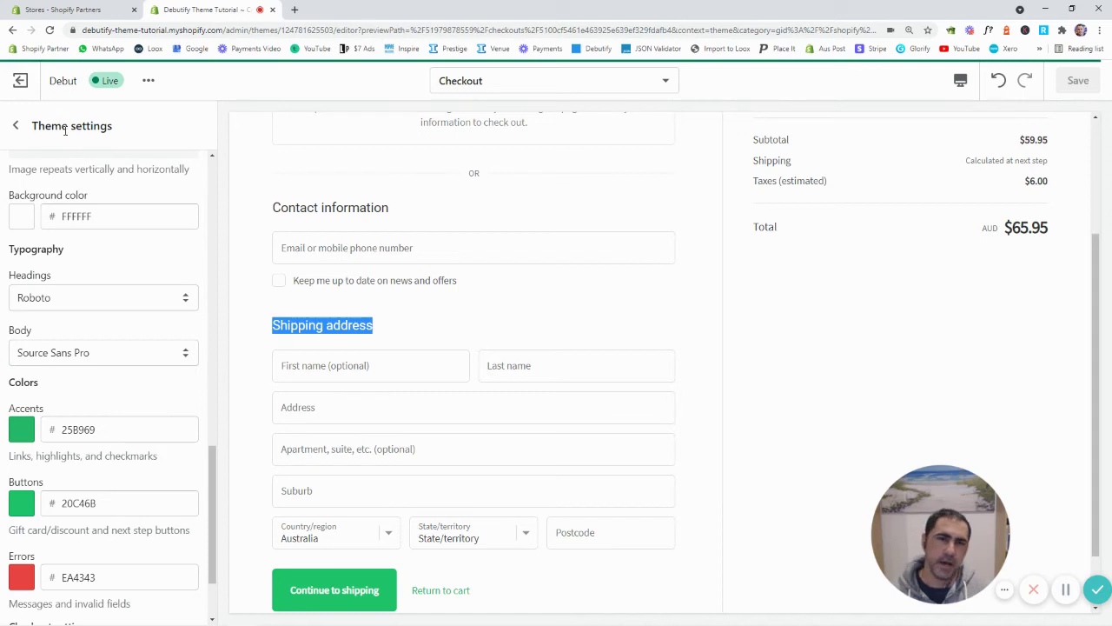
From the Themes page, choose Edit languages for the current Debut theme.
{"action": "left_click", "coordinate": [32, 81]}
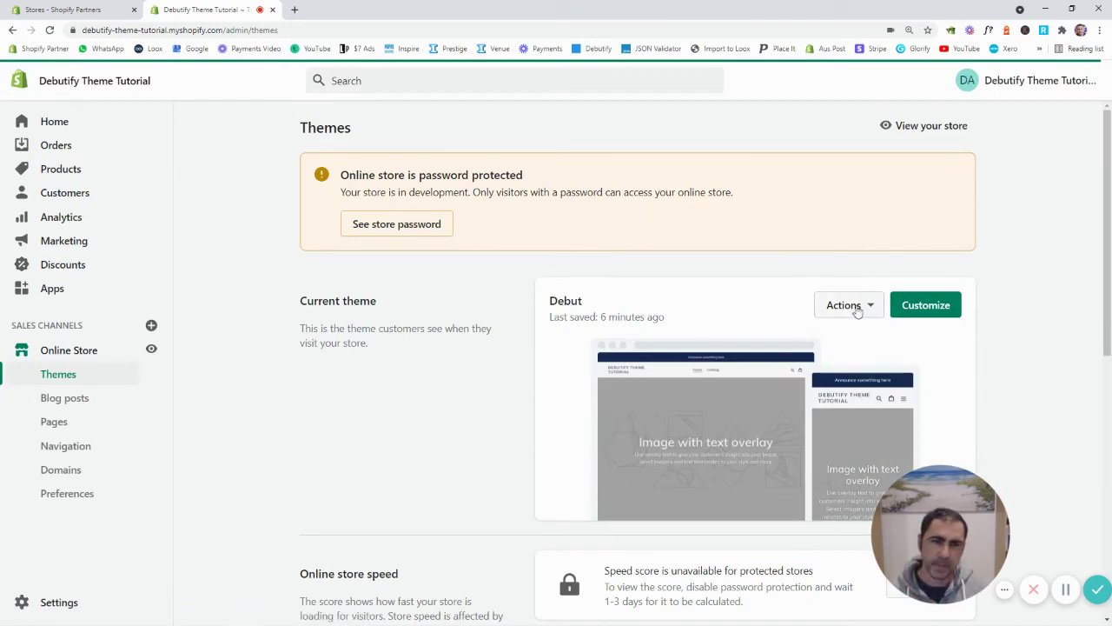
{"action": "left_click", "coordinate": [863, 308]}
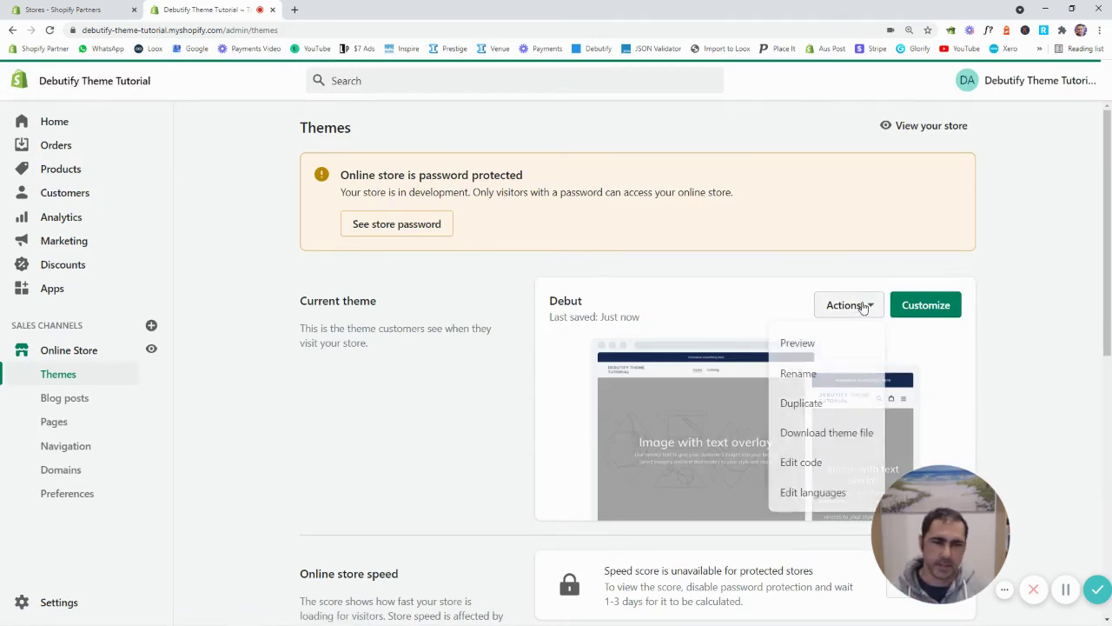
{"action": "left_click", "coordinate": [826, 493]}
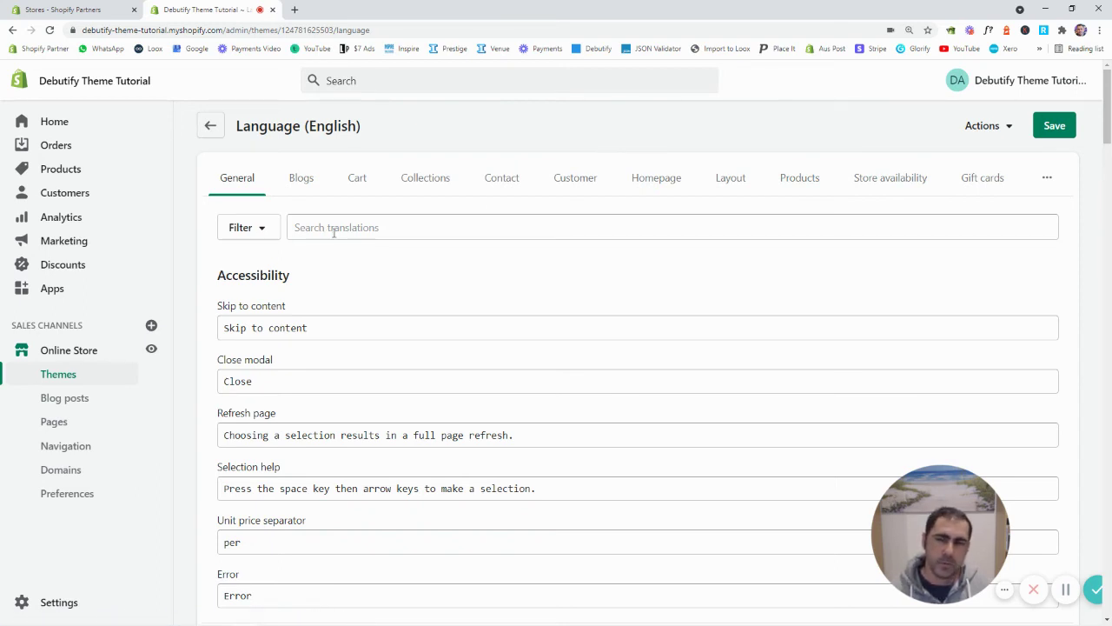
Search the theme translations for 'Shipping address'.
{"action": "left_click", "coordinate": [326, 228]}
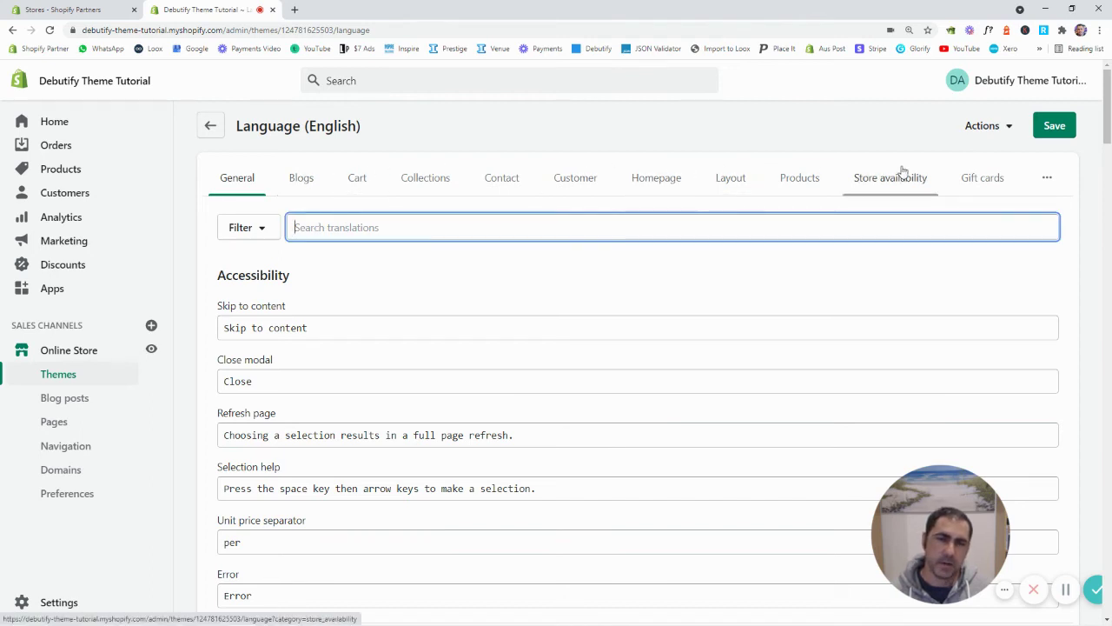
{"action": "type", "text": "Shipping address"}
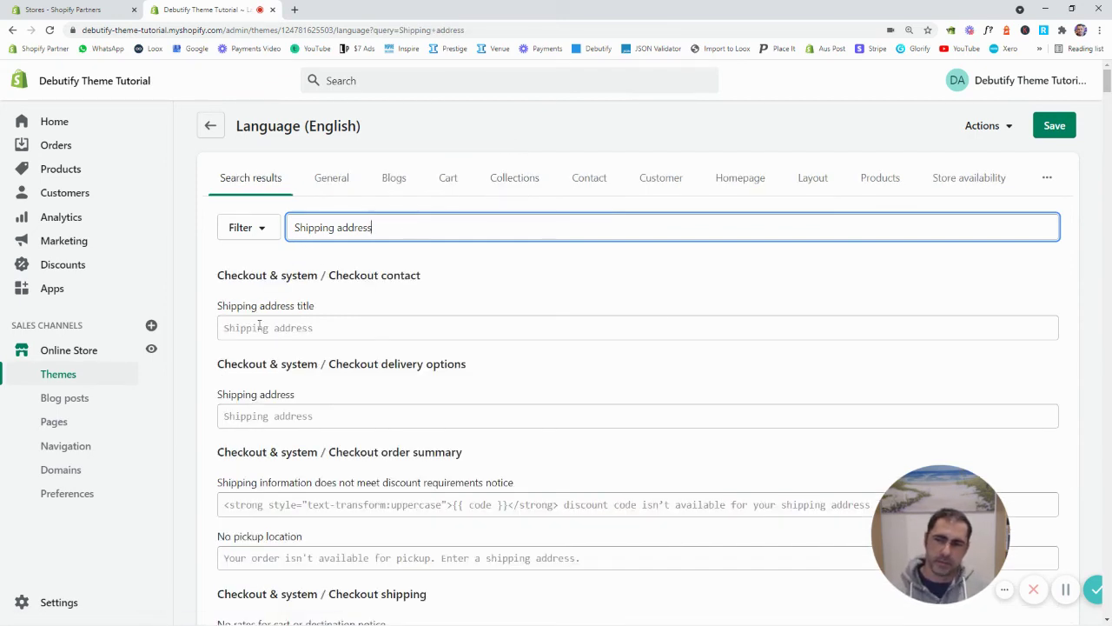
{"action": "left_click_drag", "start_coordinate": [225, 276], "coordinate": [425, 278]}
{"action": "left_click", "coordinate": [458, 283]}
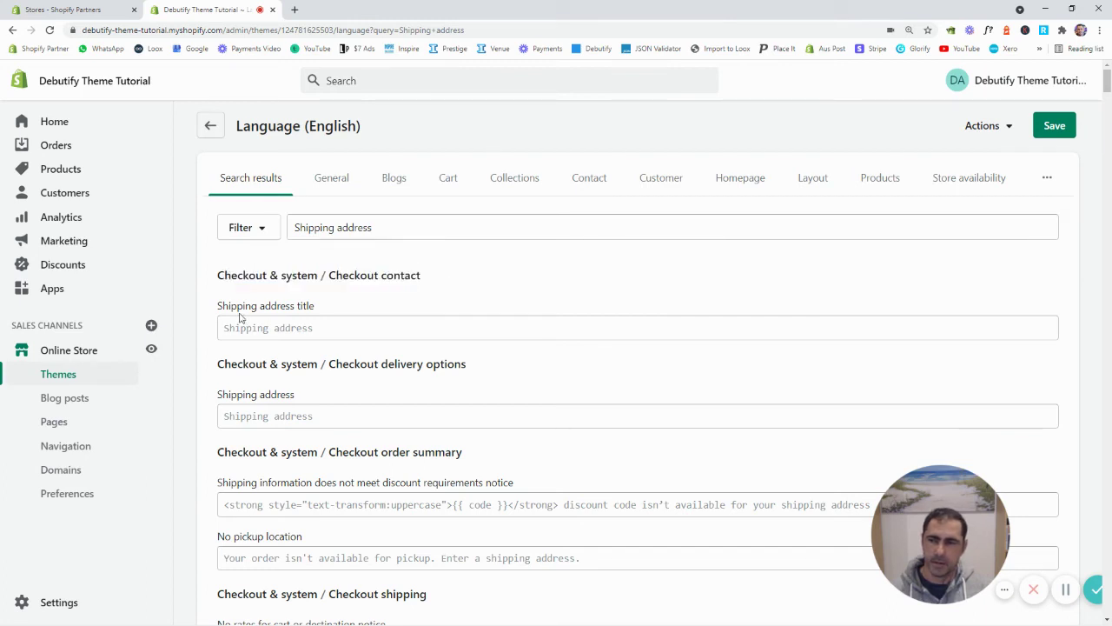
Change the checkout Shipping address title to 'Delivery Address' and save the translations.
{"action": "left_click", "coordinate": [298, 326]}
{"action": "type", "text": "De"}
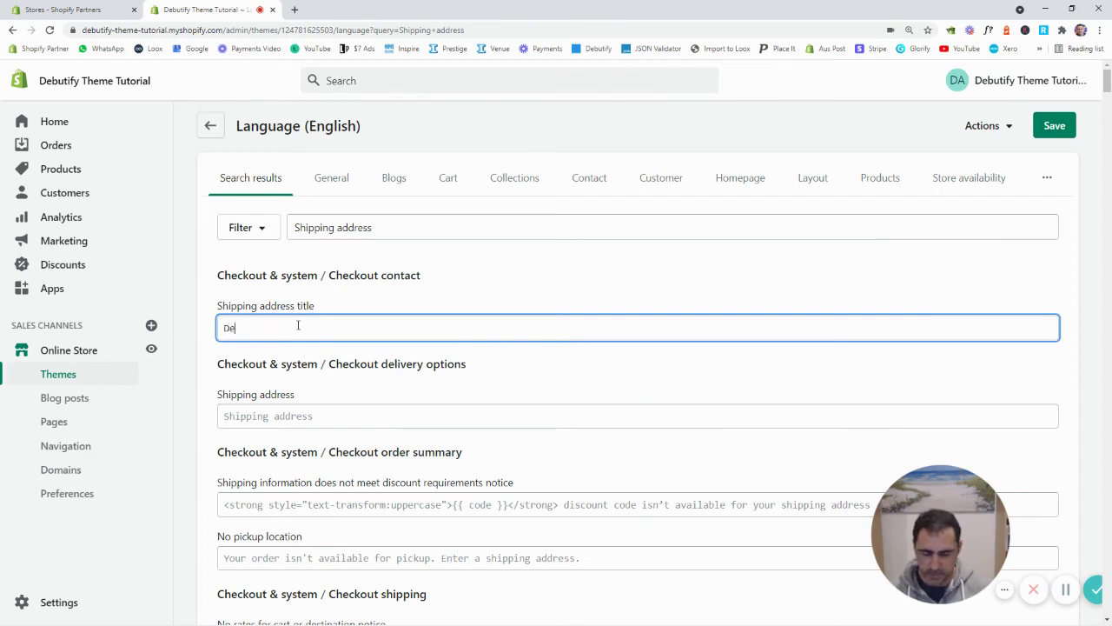
{"action": "type", "text": "livery Add"}
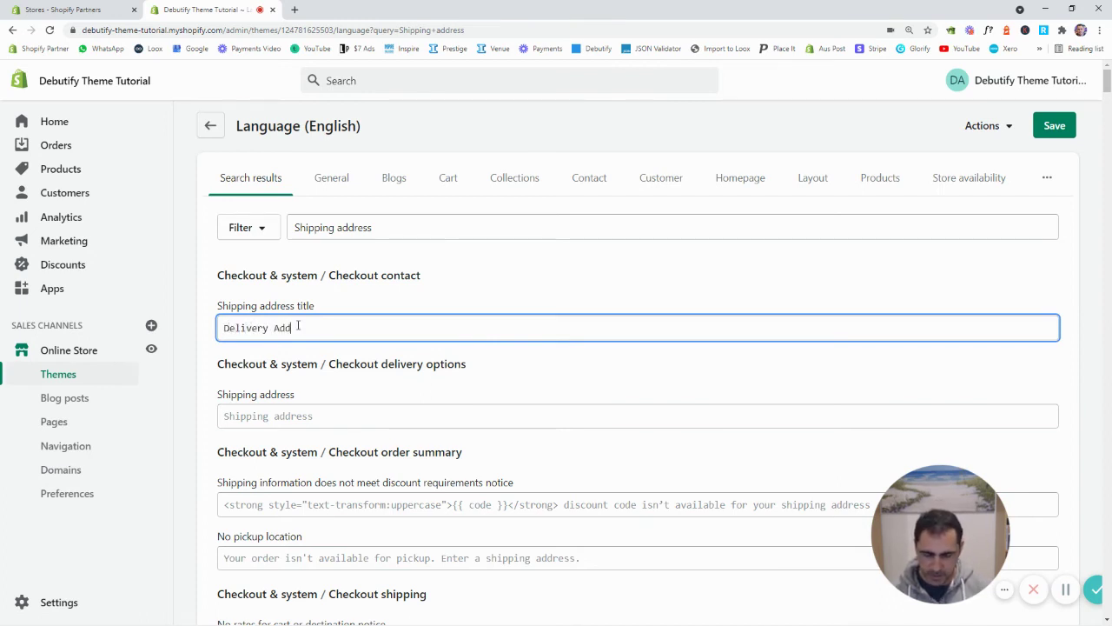
{"action": "type", "text": "ress"}
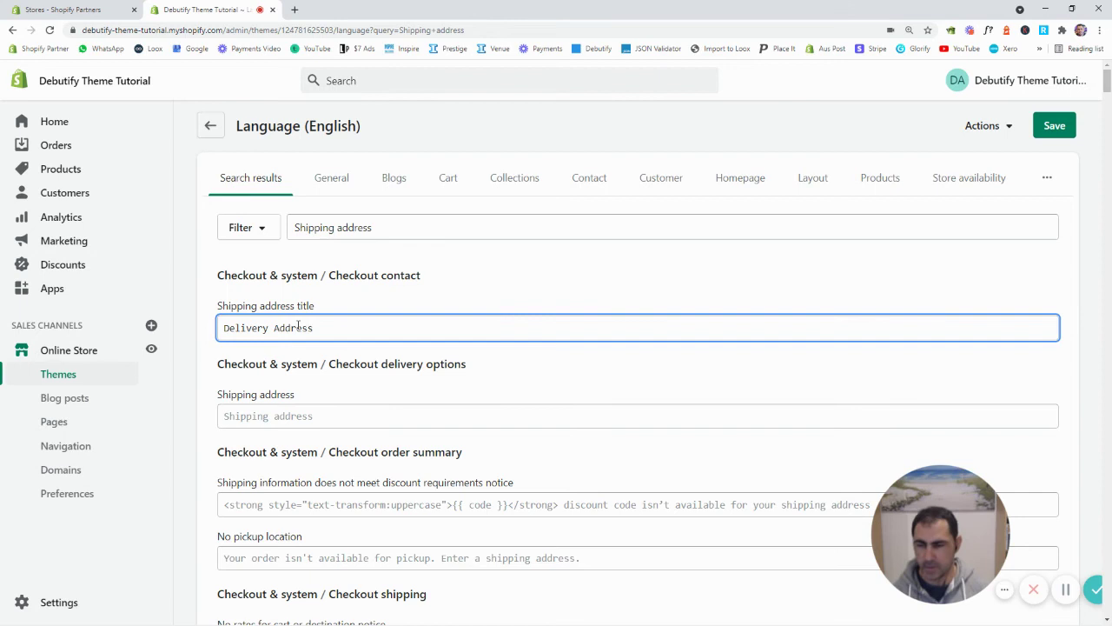
{"action": "left_click", "coordinate": [474, 279]}
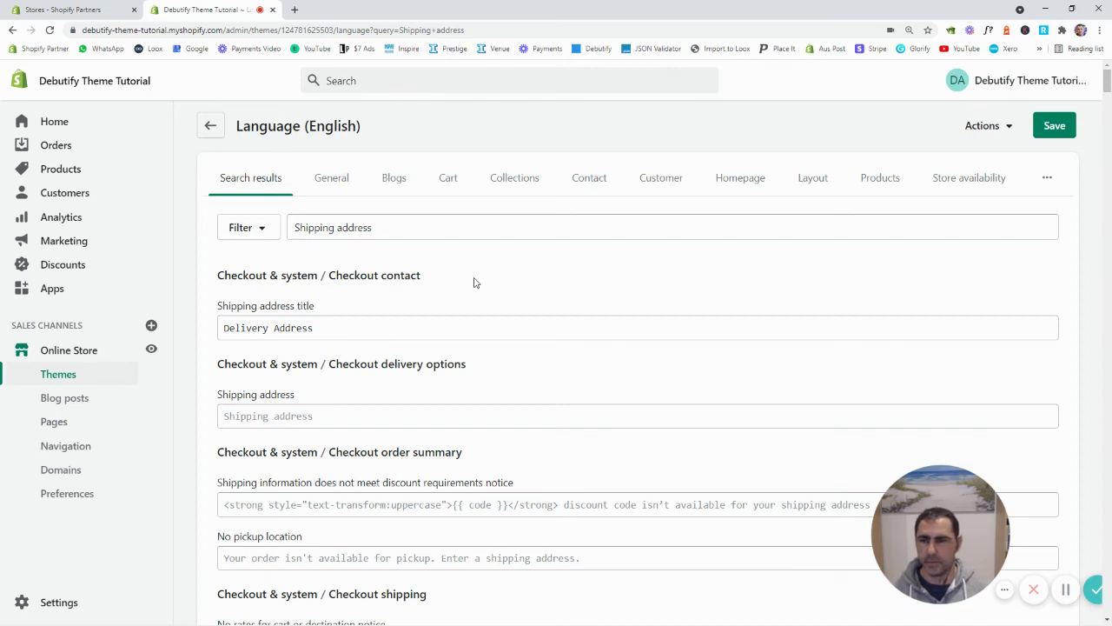
{"action": "left_click", "coordinate": [1052, 128]}
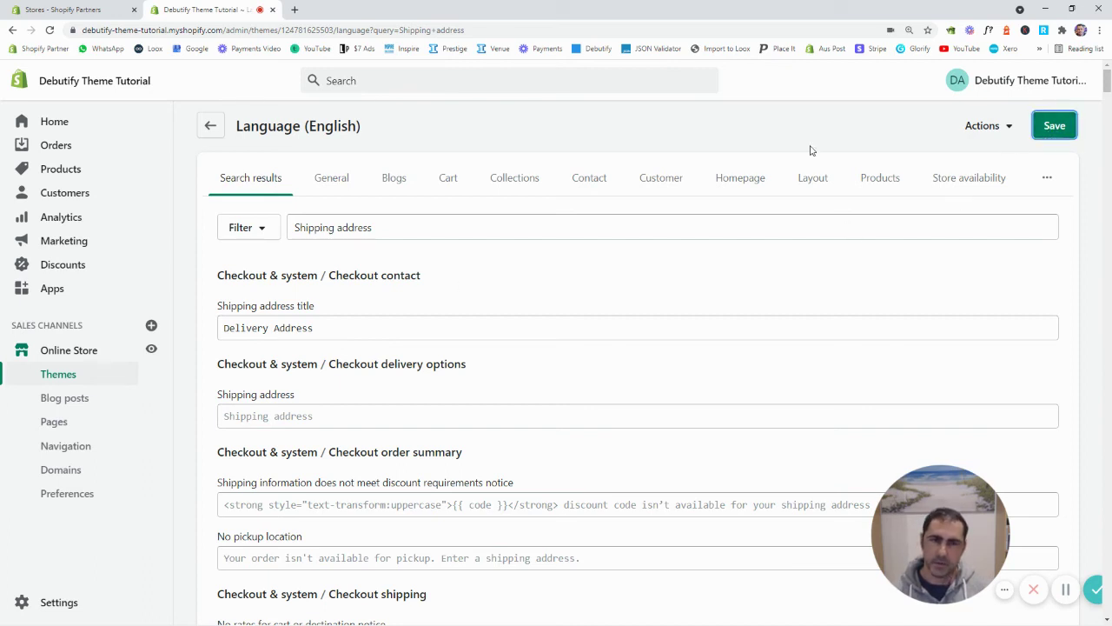
{"action": "triple_click", "coordinate": [315, 328]}
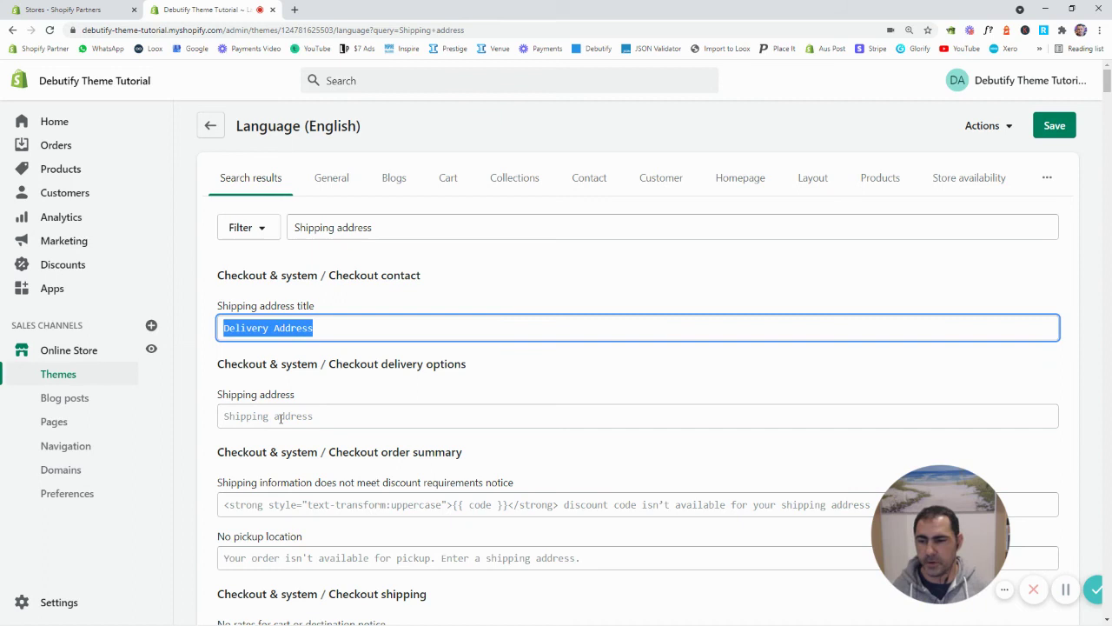
{"action": "left_click", "coordinate": [534, 266]}
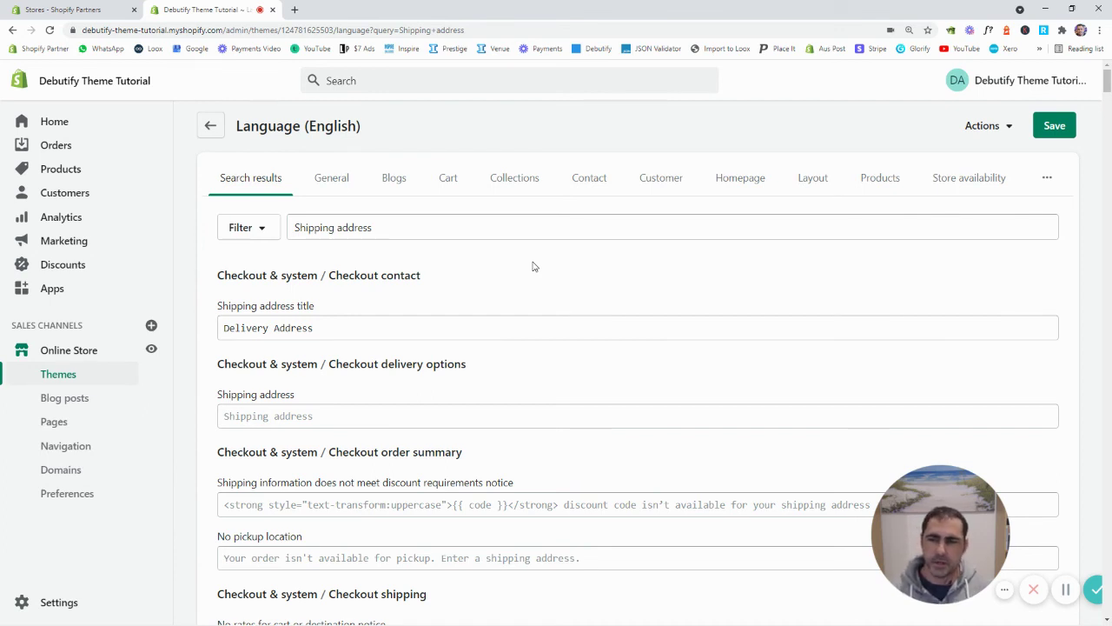
Go to Settings > Notifications and open the customer email template customization page.
{"action": "left_click", "coordinate": [84, 607]}
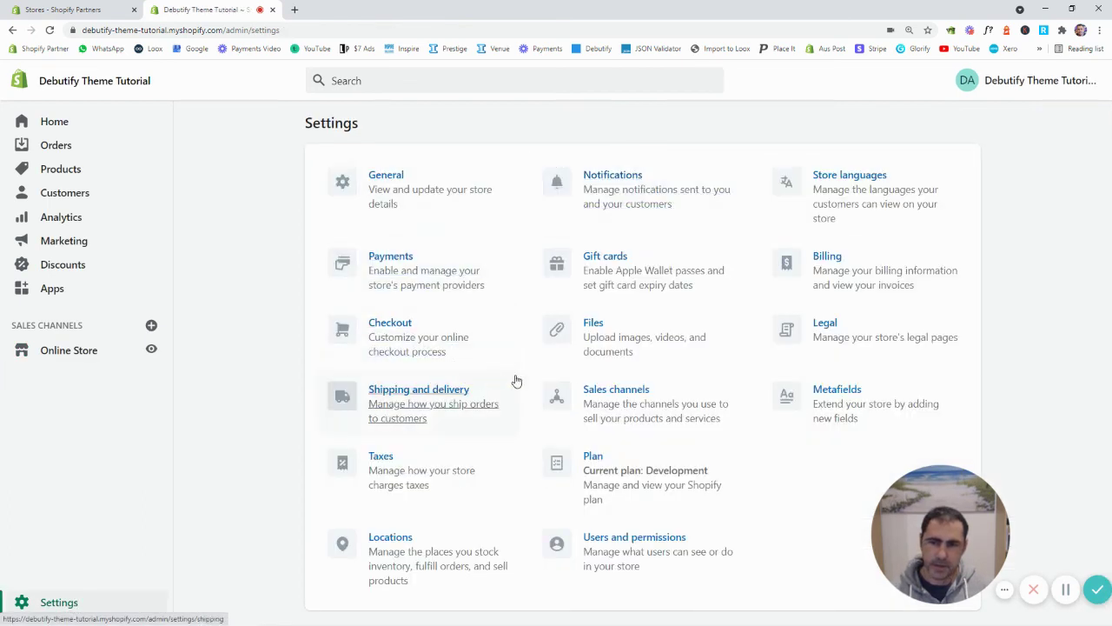
{"action": "left_click", "coordinate": [620, 191]}
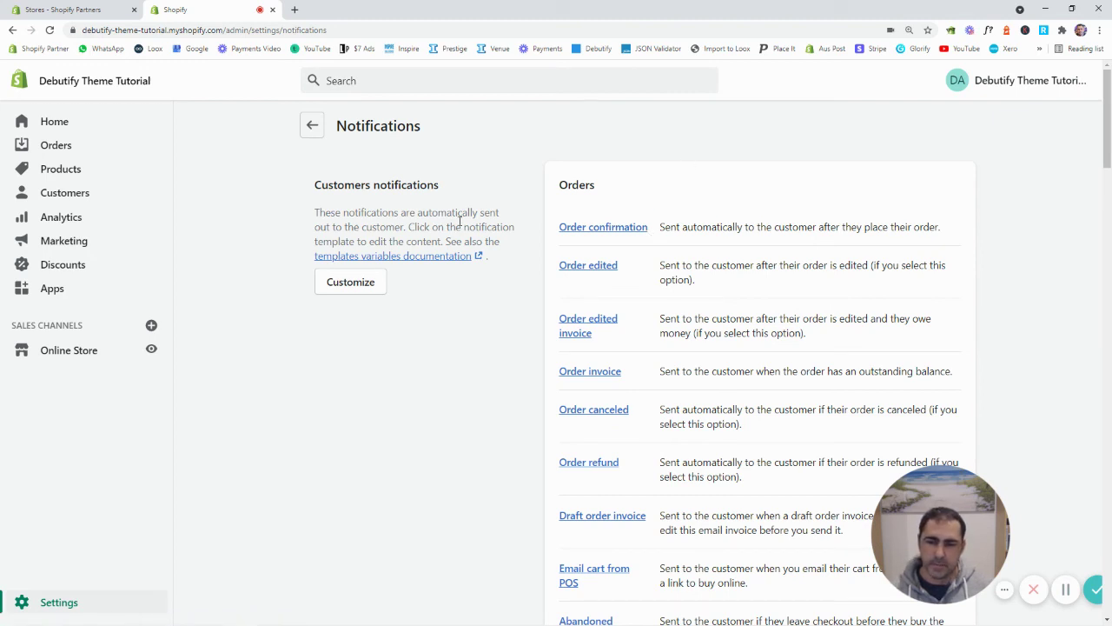
{"action": "left_click", "coordinate": [345, 286]}
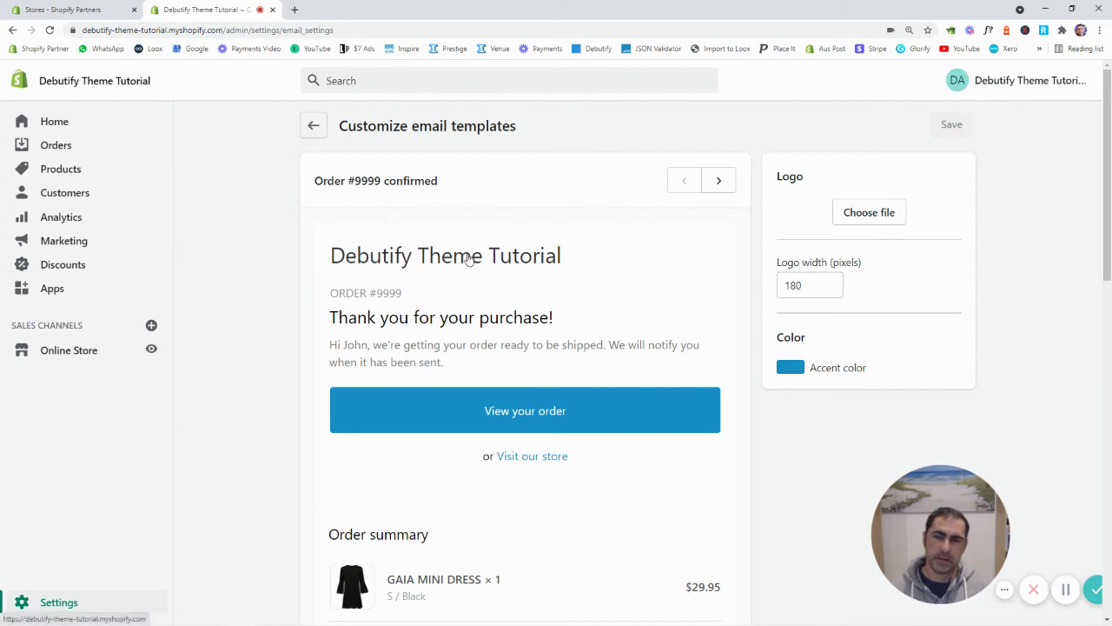
Upload the background-free Inspire Small Business logo file as the order email logo.
{"action": "left_click", "coordinate": [867, 213]}
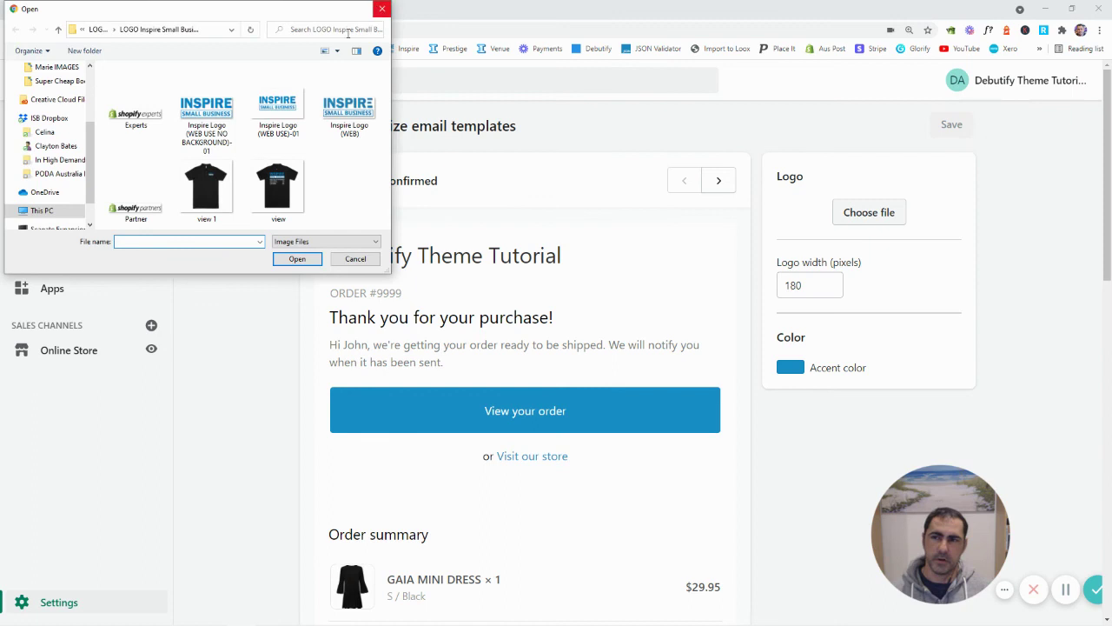
{"action": "left_click", "coordinate": [212, 113]}
{"action": "double_click", "coordinate": [212, 113]}
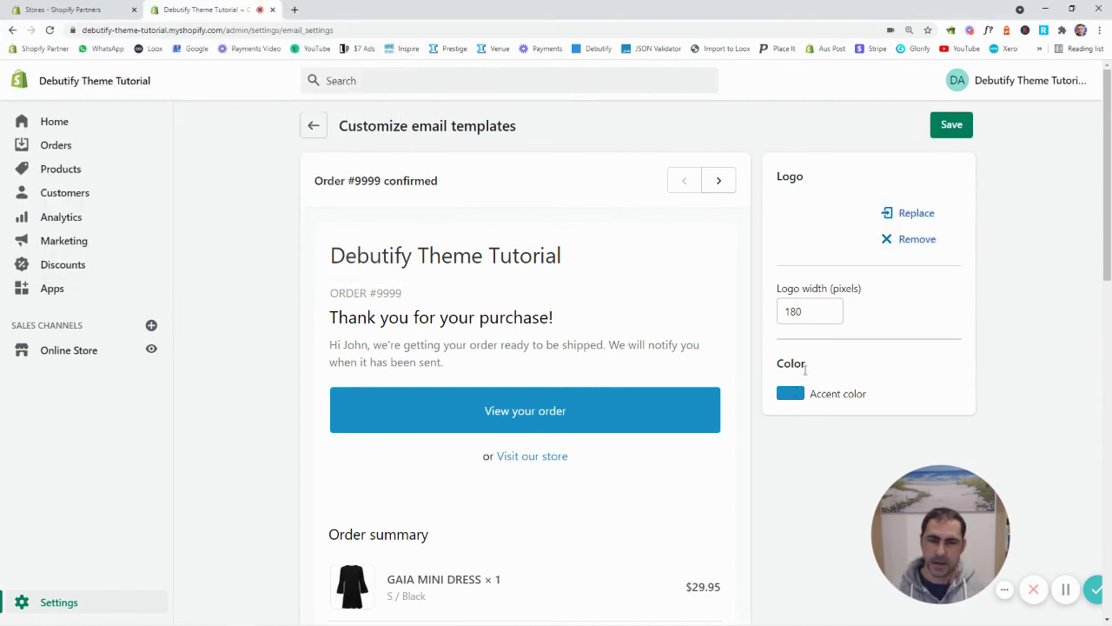
Set the email accent colour to green and save the template settings.
{"action": "left_click", "coordinate": [791, 394]}
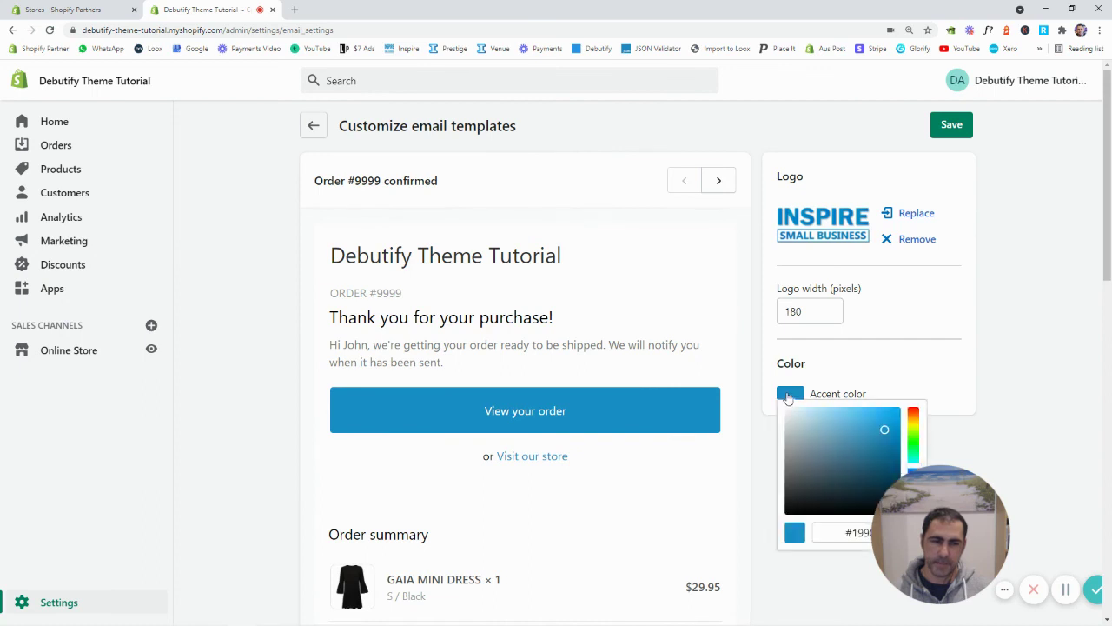
{"action": "left_click", "coordinate": [913, 449]}
{"action": "left_click", "coordinate": [877, 428]}
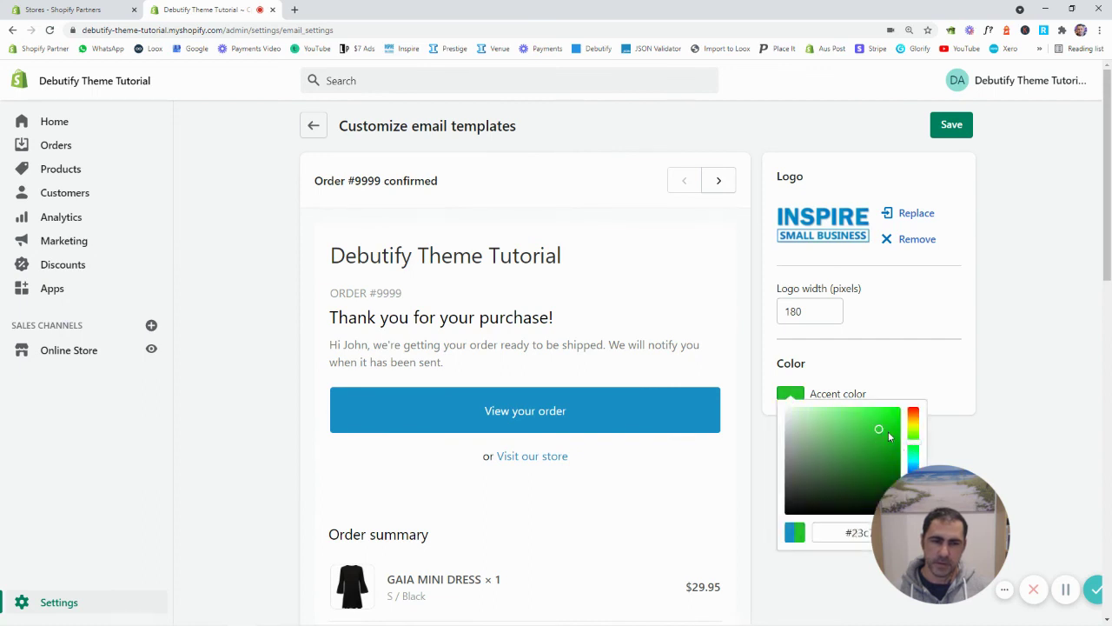
{"action": "left_click", "coordinate": [948, 369]}
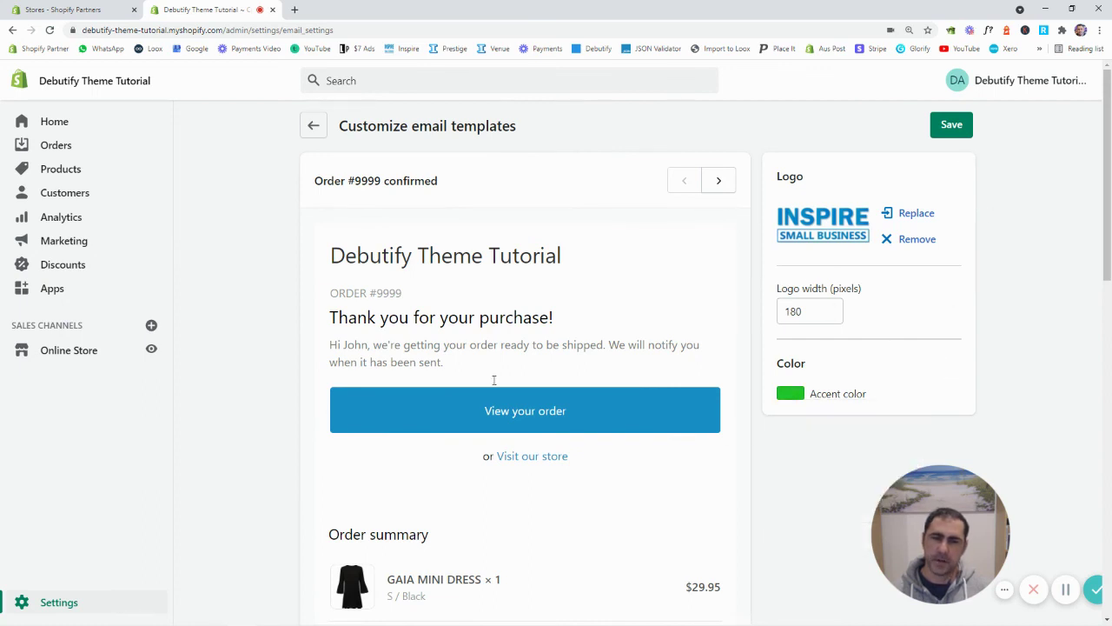
{"action": "left_click", "coordinate": [963, 132]}
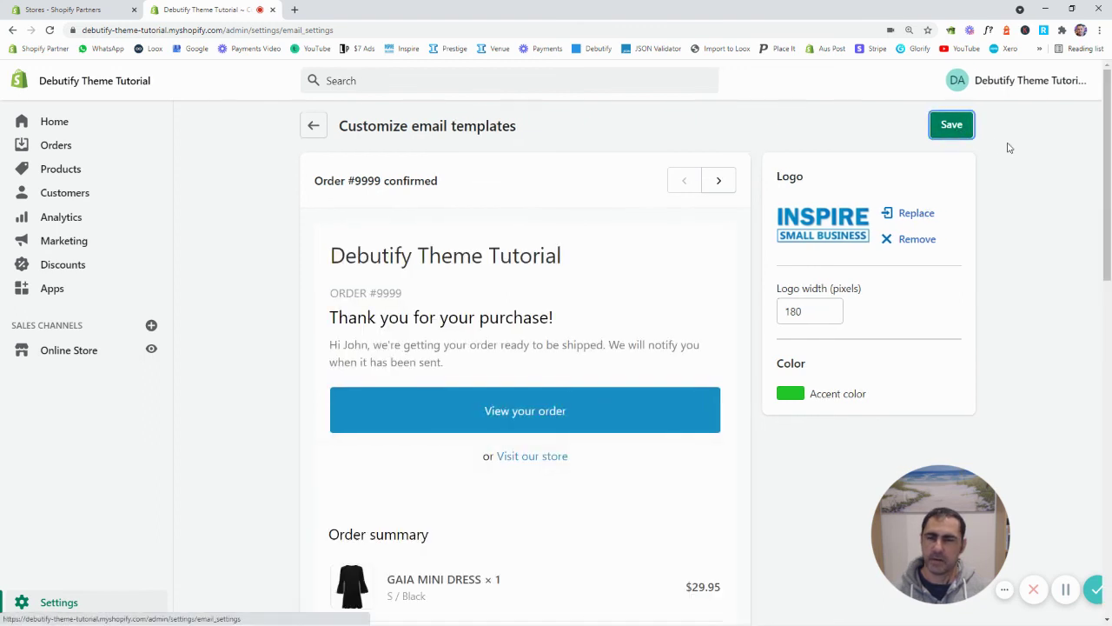